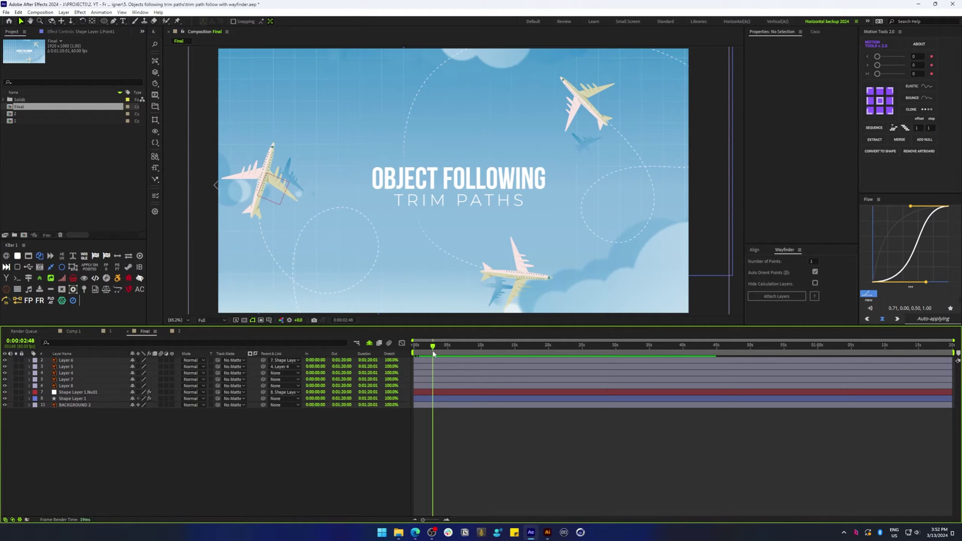
Select Shape Layer 1 and raise its trim End value to 55%.
click(429, 395)
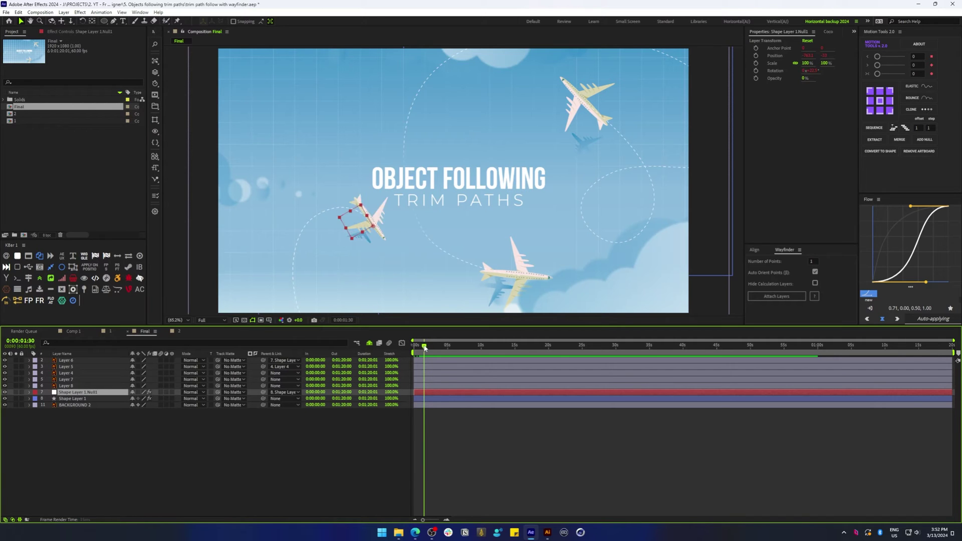
click(425, 399)
key(u)
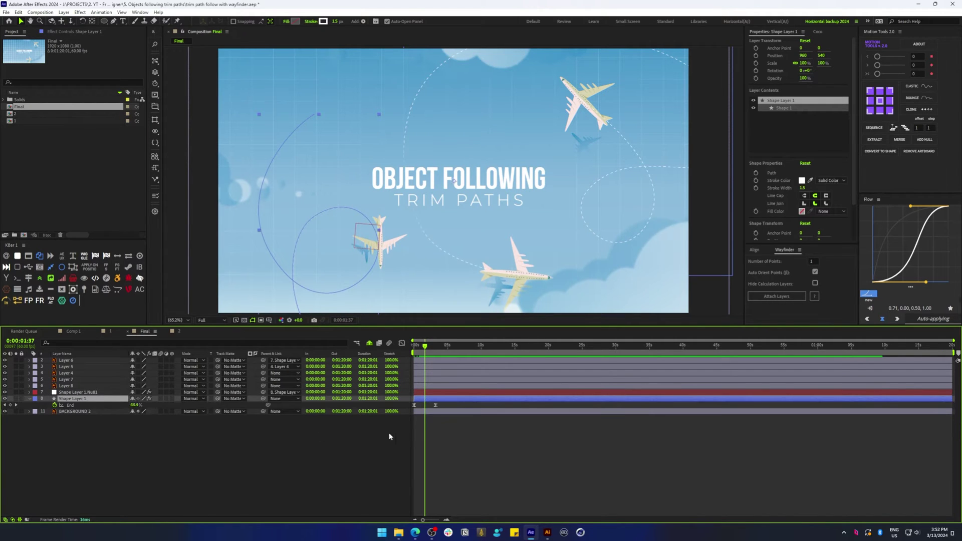
drag(133, 405, 146, 409)
Hide the path outlines and drag the path's end vertex so the plane sits on the line's tip.
click(253, 320)
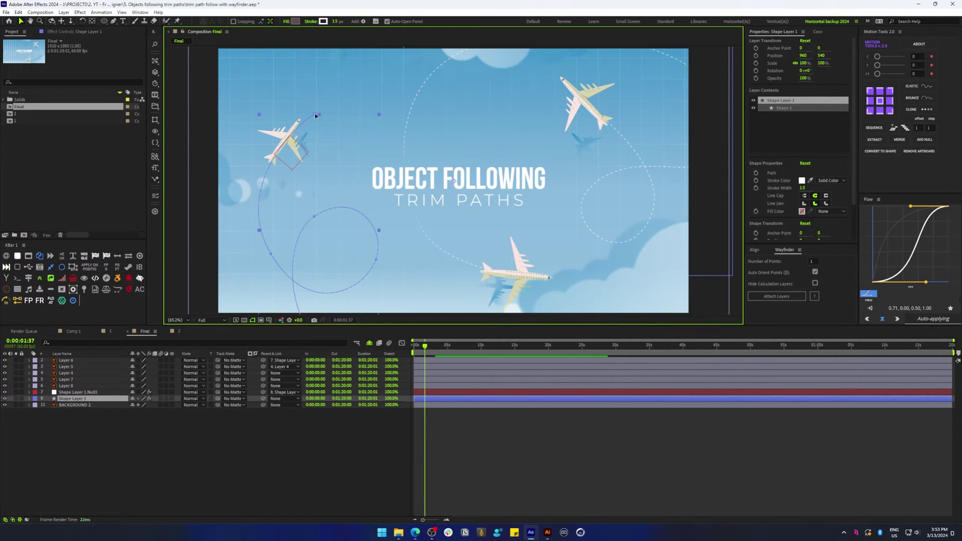
key(g)
drag(315, 115, 286, 81)
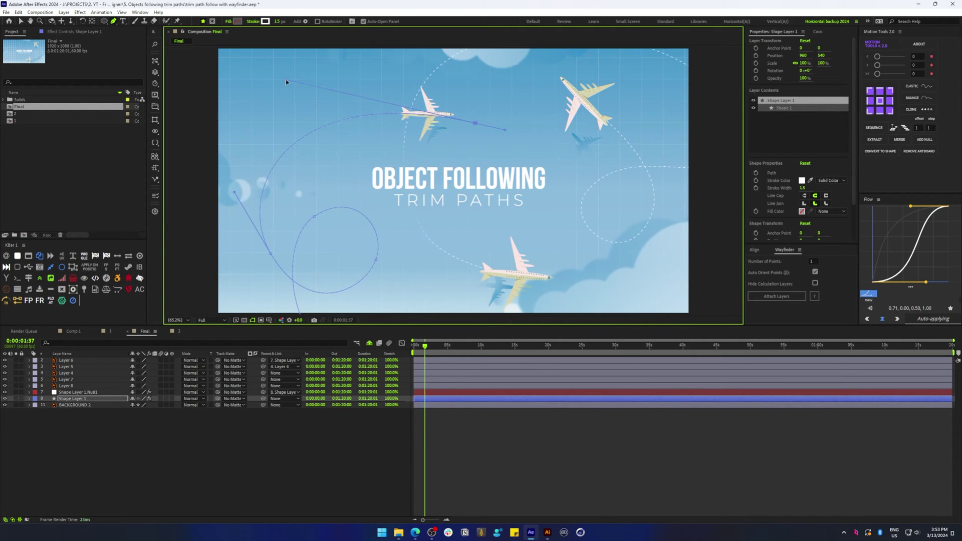
click(458, 446)
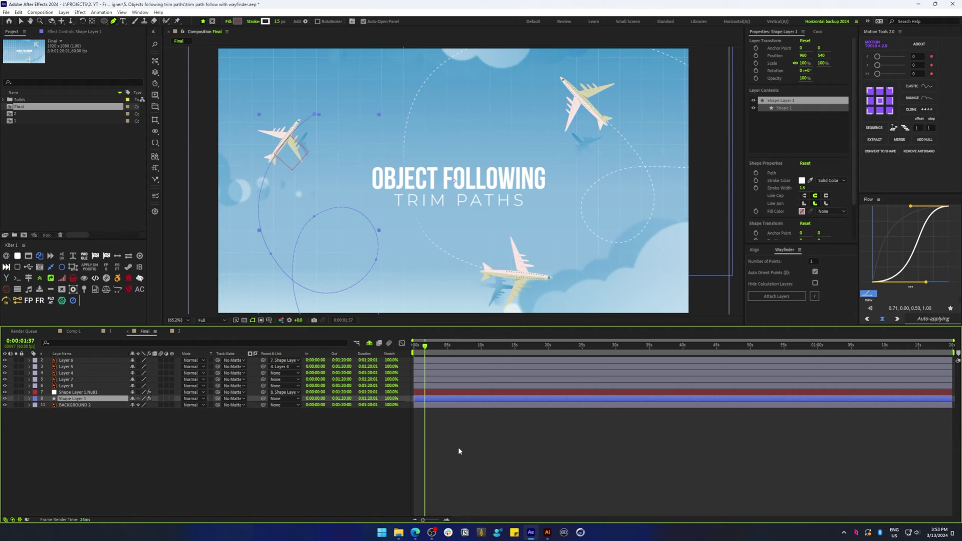
click(455, 435)
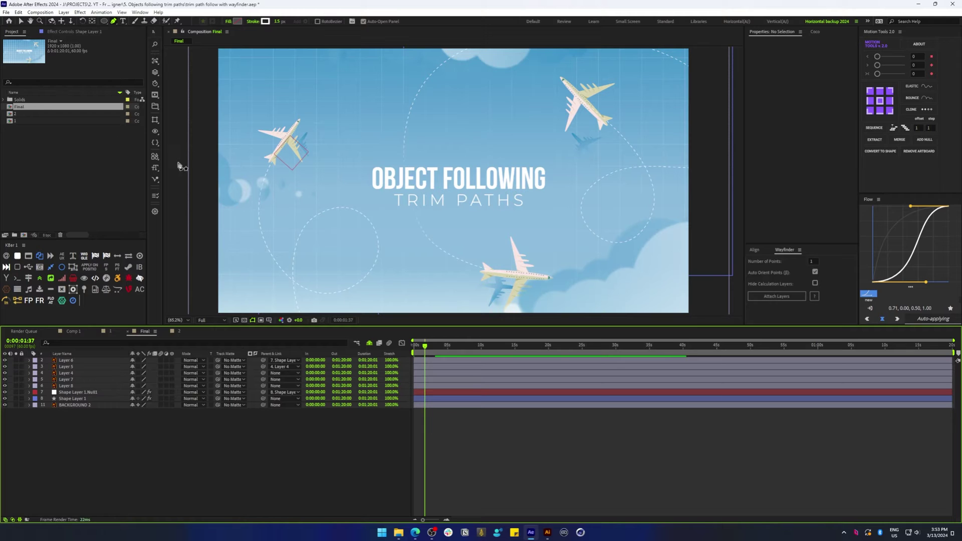
In composition 1, draw a curved path with the Pen tool and shape its points and handles.
double_click(25, 120)
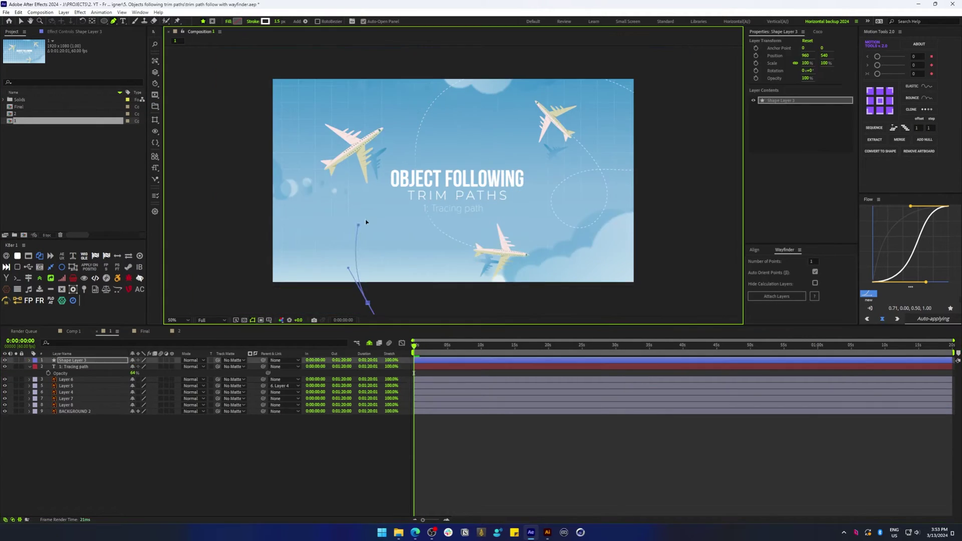
drag(358, 225, 383, 219)
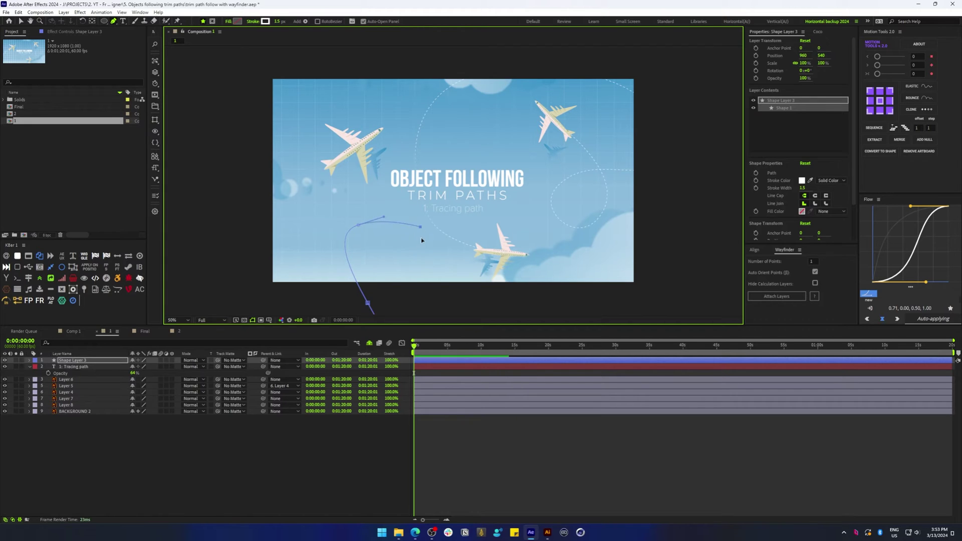
drag(314, 221, 329, 186)
drag(315, 234, 359, 208)
drag(383, 203, 419, 215)
drag(420, 226, 375, 202)
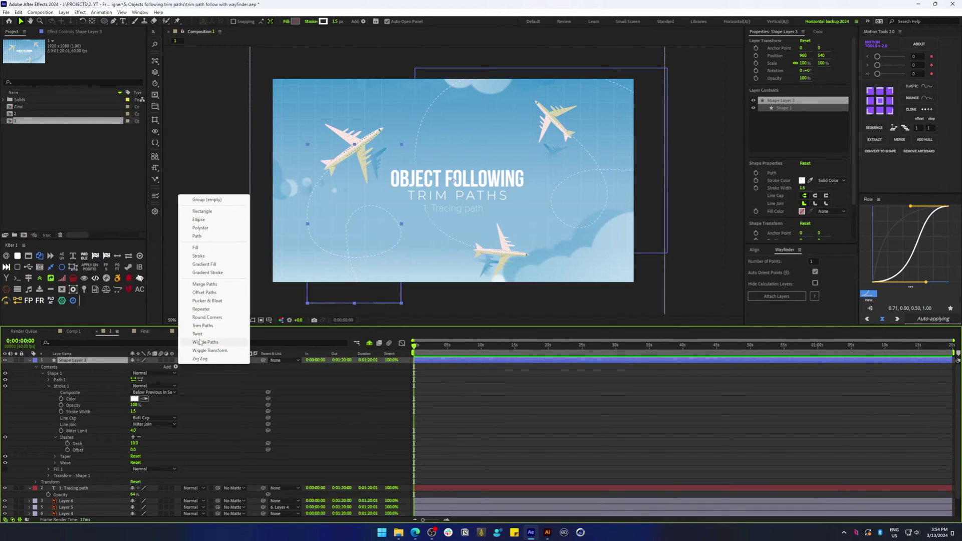
Add Trim Paths and keyframe End from 1% at the start to 100% at 0:00:04:08.
click(225, 325)
click(42, 482)
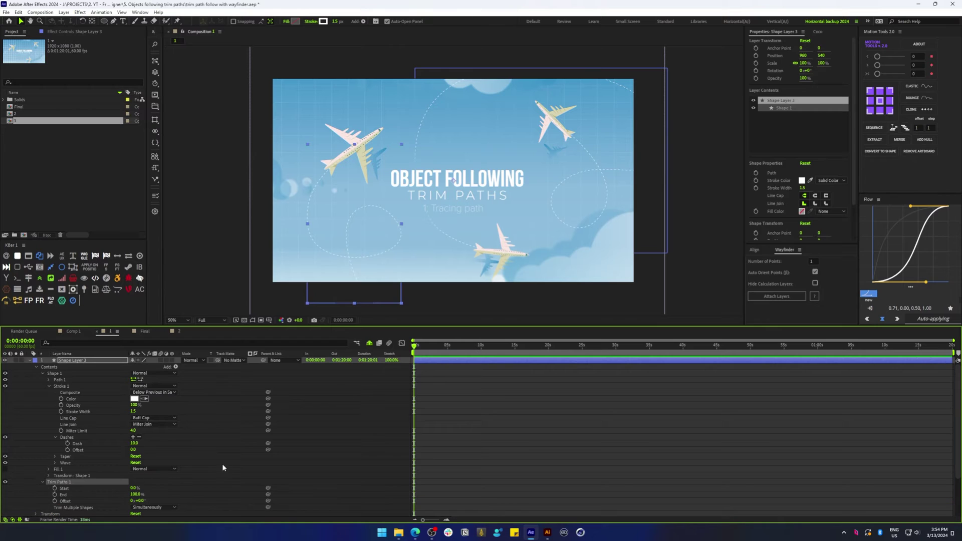
click(164, 488)
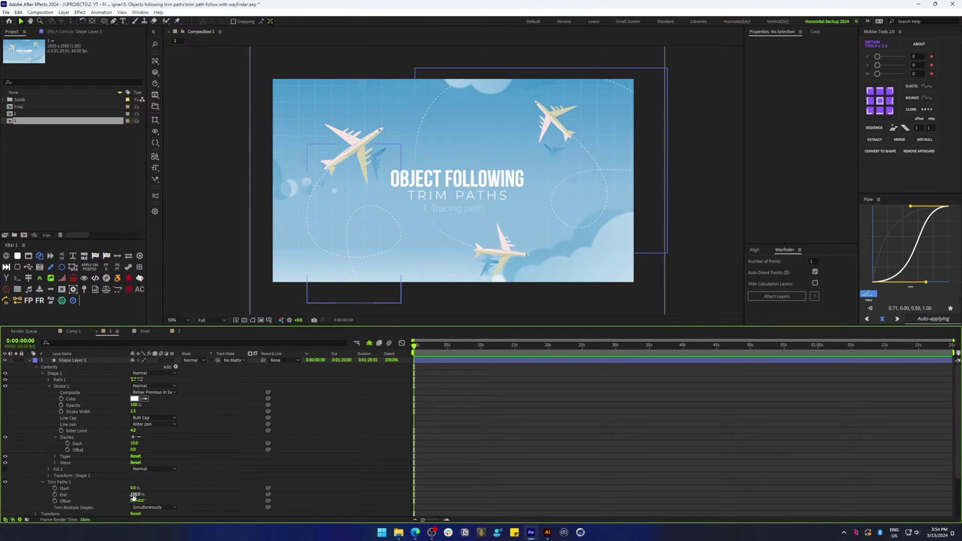
drag(134, 495, 348, 479)
click(441, 345)
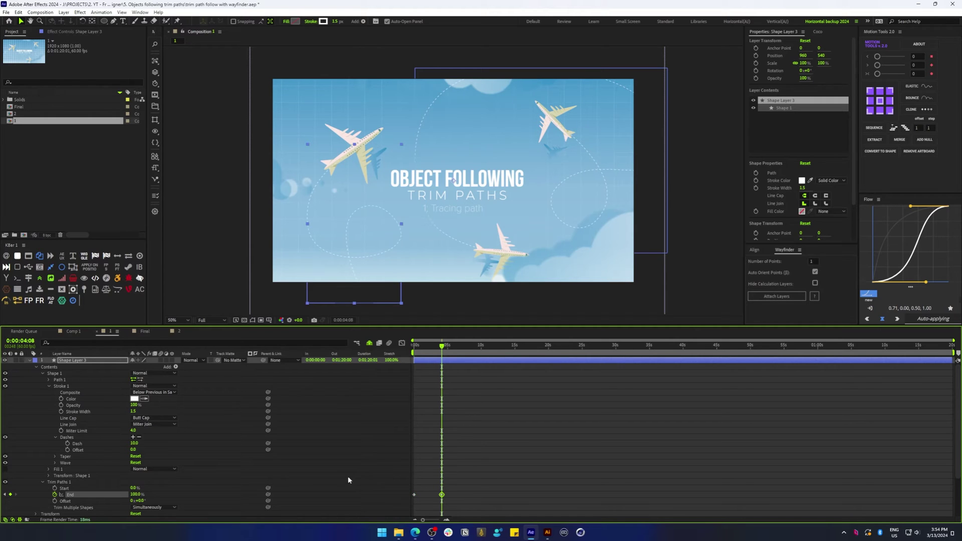
click(429, 434)
mouse_move(441, 345)
mouse_down()
mouse_move(414, 346)
mouse_move(441, 352)
mouse_up()
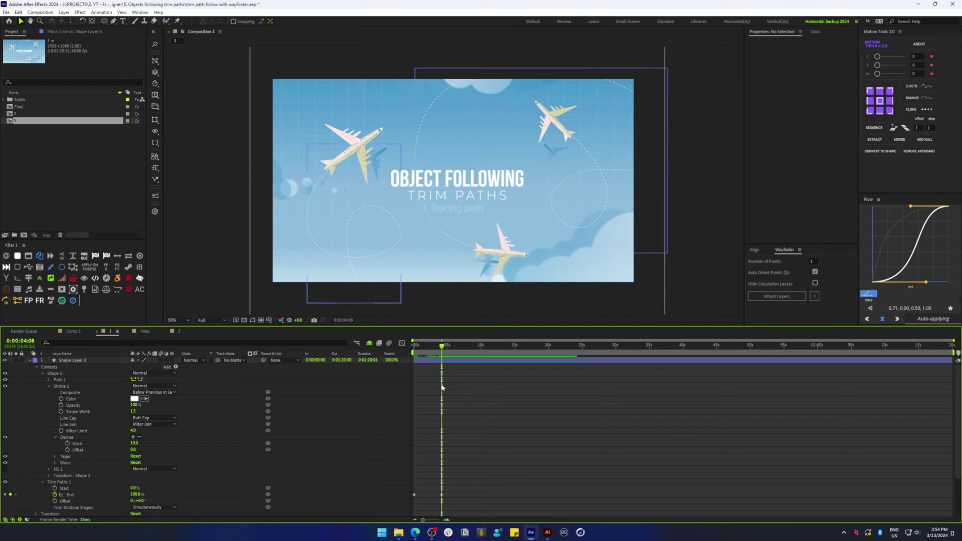
Keyframe and copy the path shape, then paste it as the top-left plane's Position keyframes.
click(48, 378)
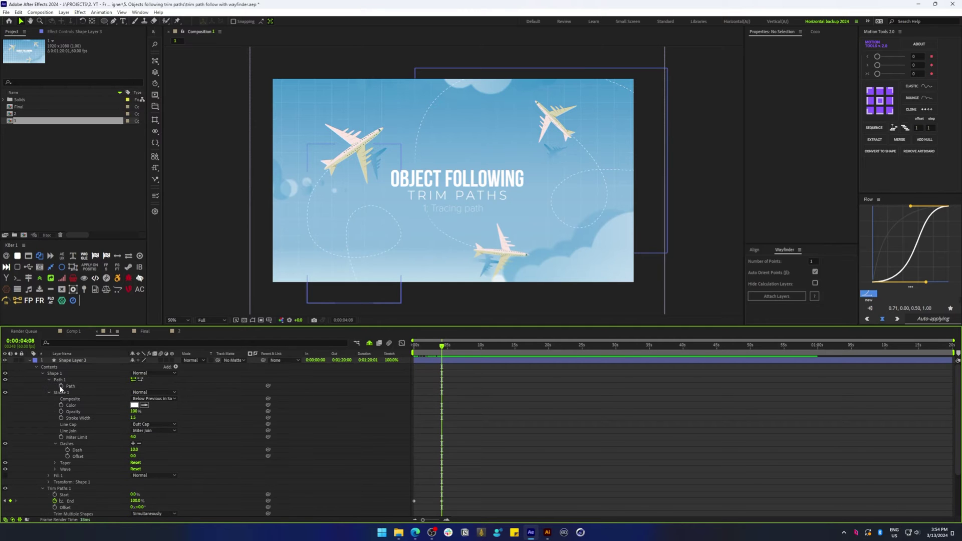
click(62, 386)
click(443, 385)
click(442, 386)
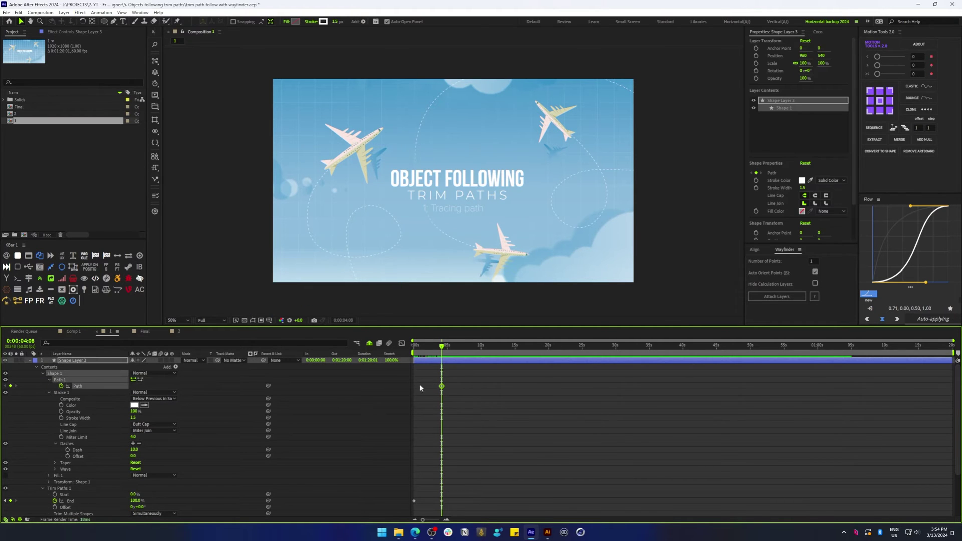
click(30, 359)
click(379, 130)
key(p)
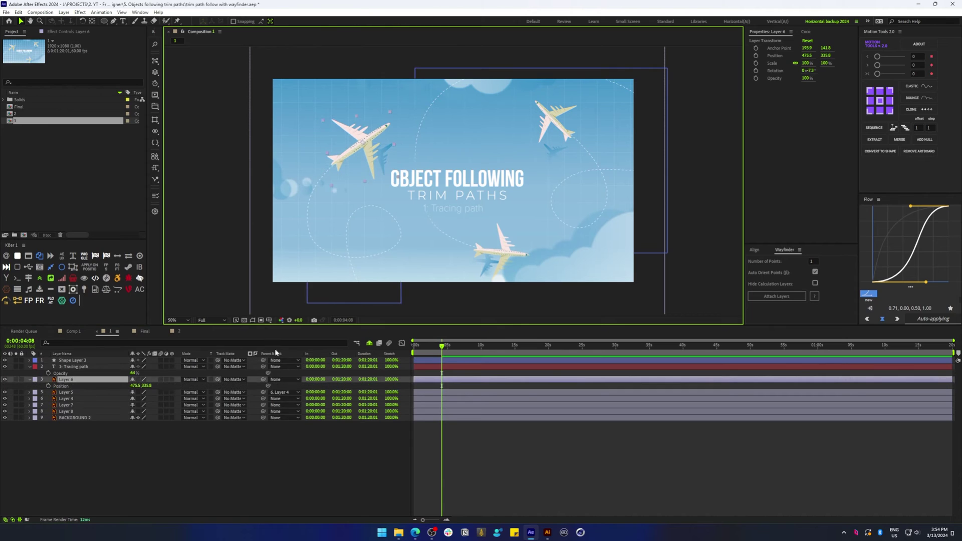
click(48, 386)
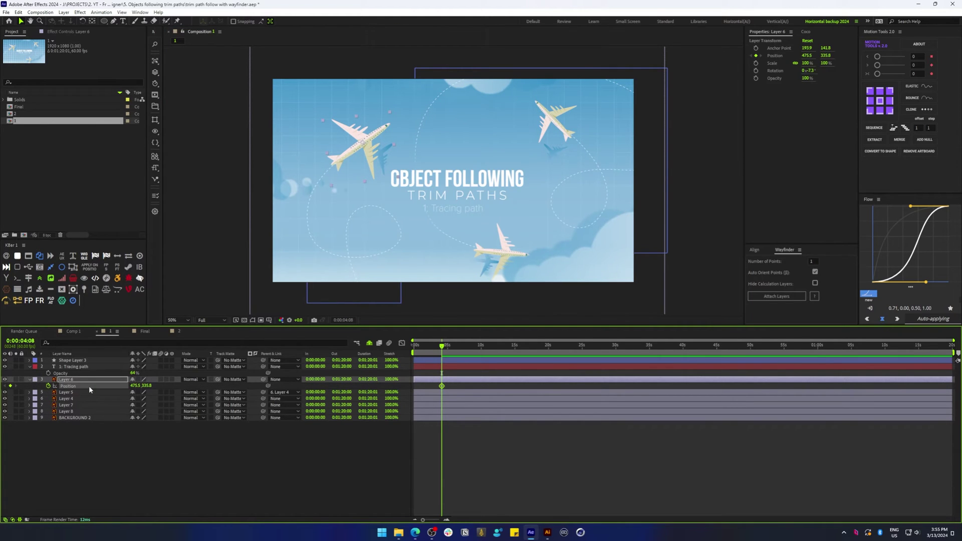
key(ctrl+v)
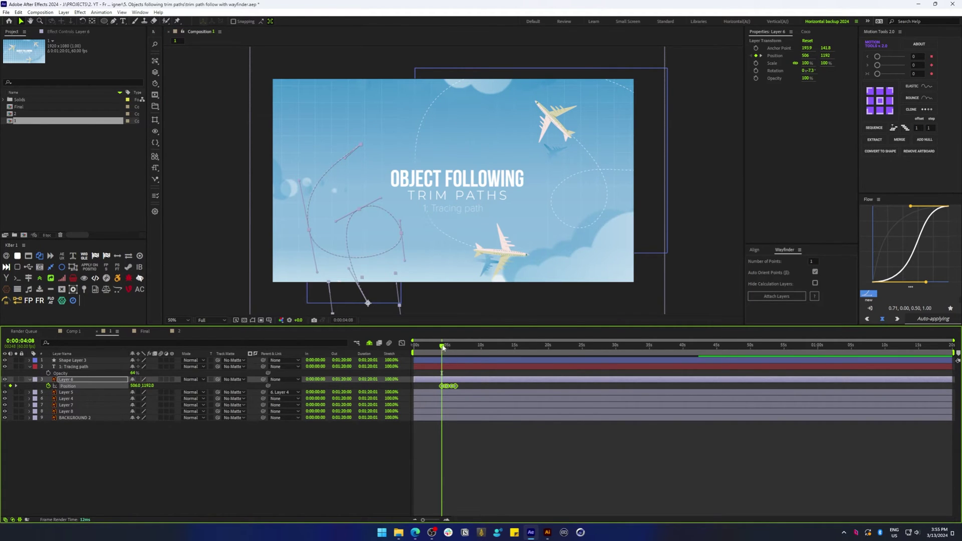
drag(442, 347, 455, 349)
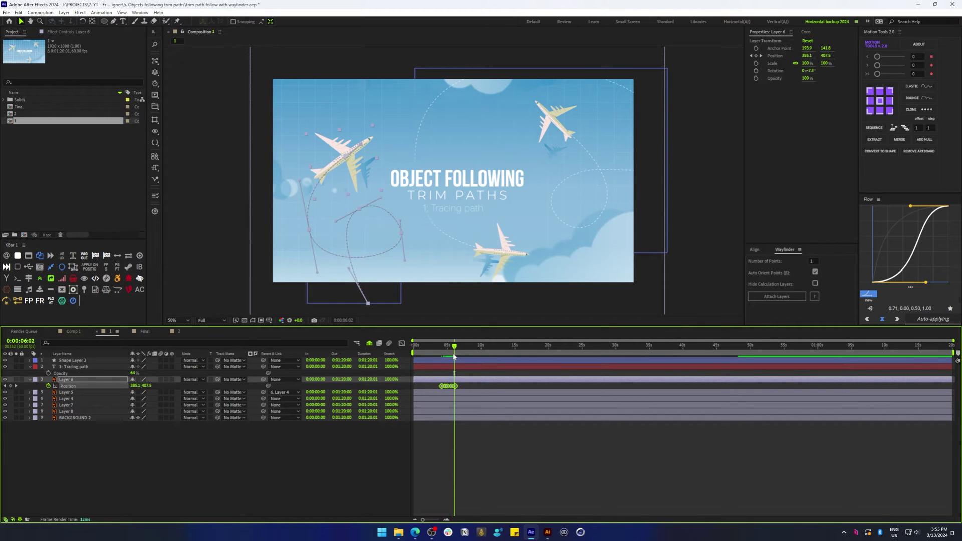
Stretch the plane's Position keyframes so the last one lands at 0:00:04:08.
click(462, 361)
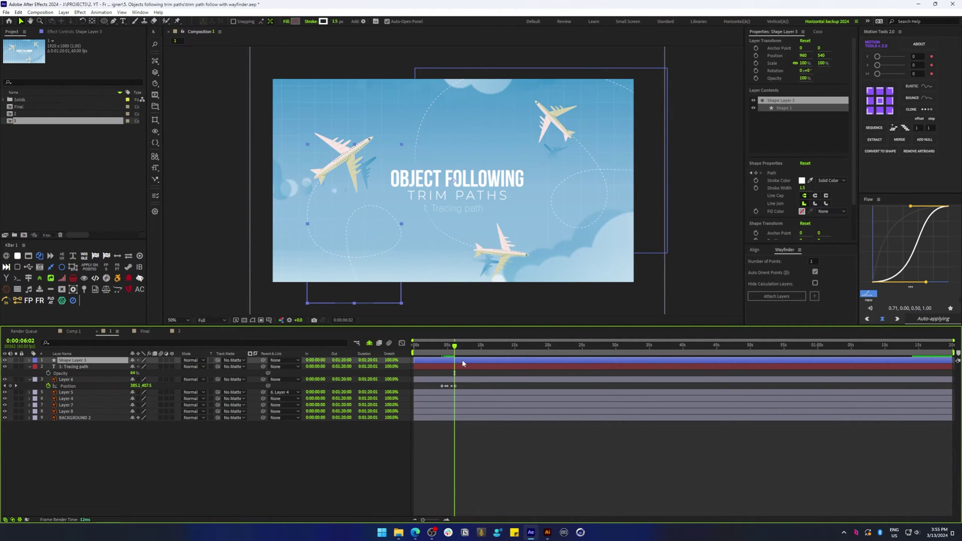
key(u)
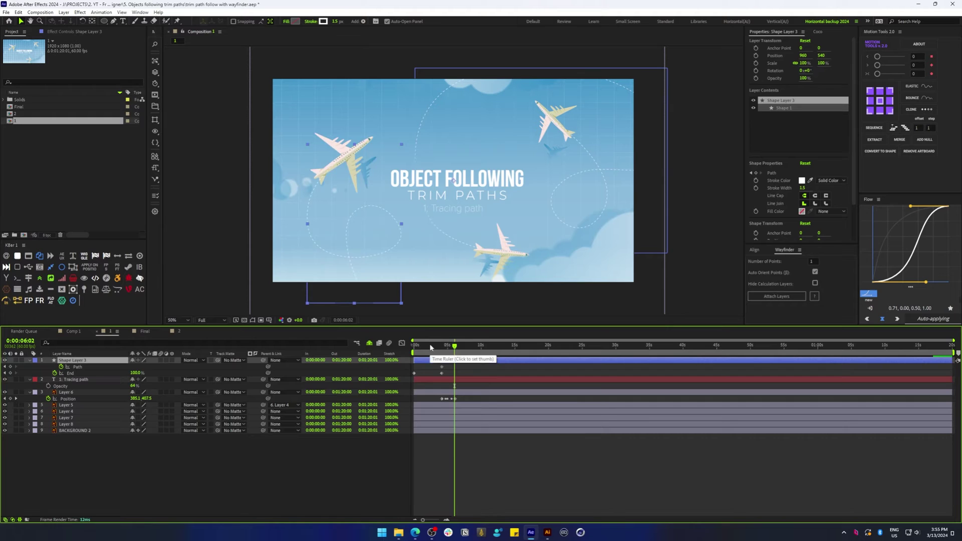
key(Home)
drag(468, 401, 441, 400)
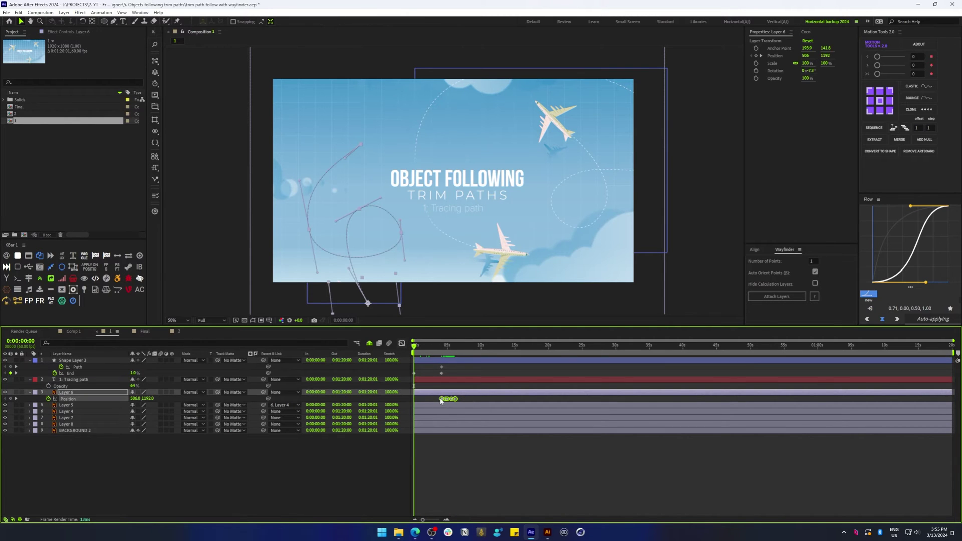
click(442, 345)
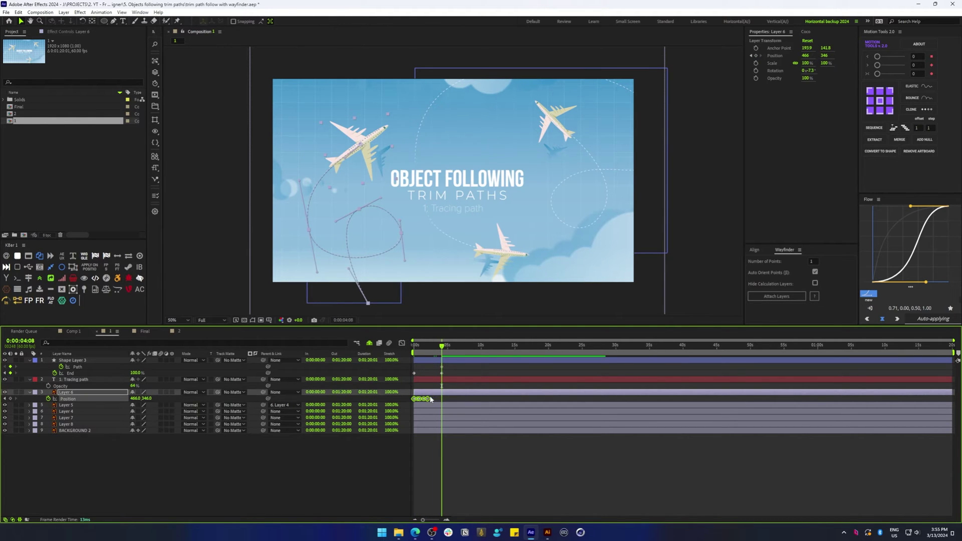
drag(433, 401, 442, 401)
key(F2)
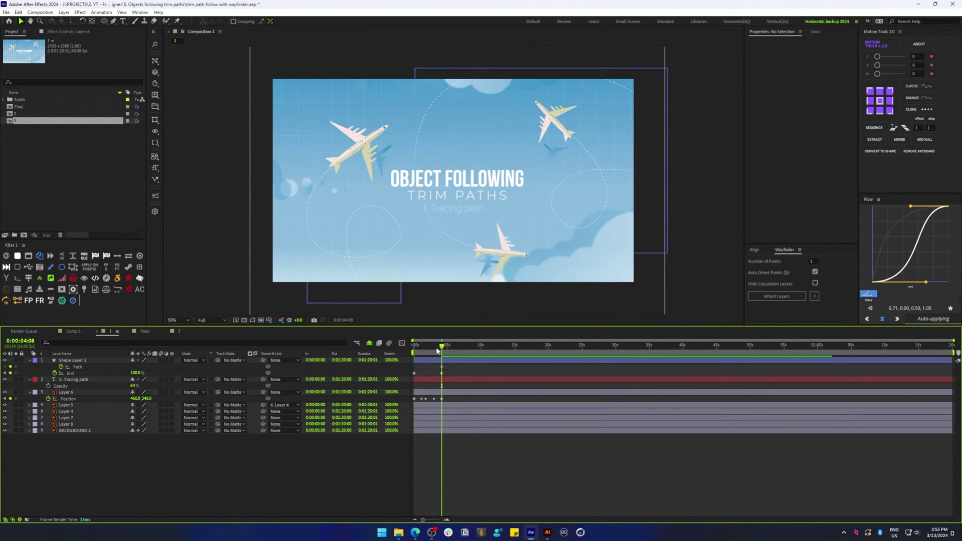
drag(437, 351, 427, 355)
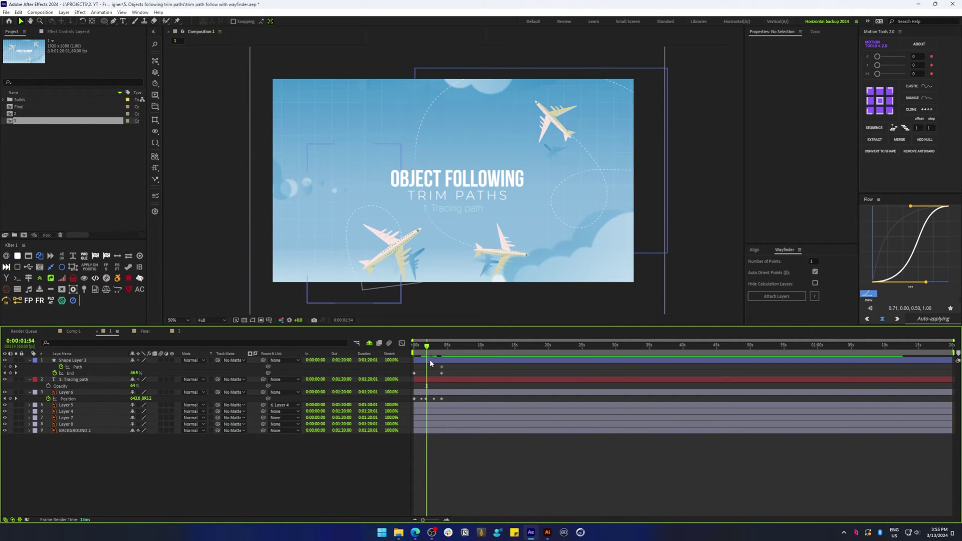
Set the plane layer's Auto-Orient to Orient Along Path.
right_click(429, 393)
mouse_move(453, 201)
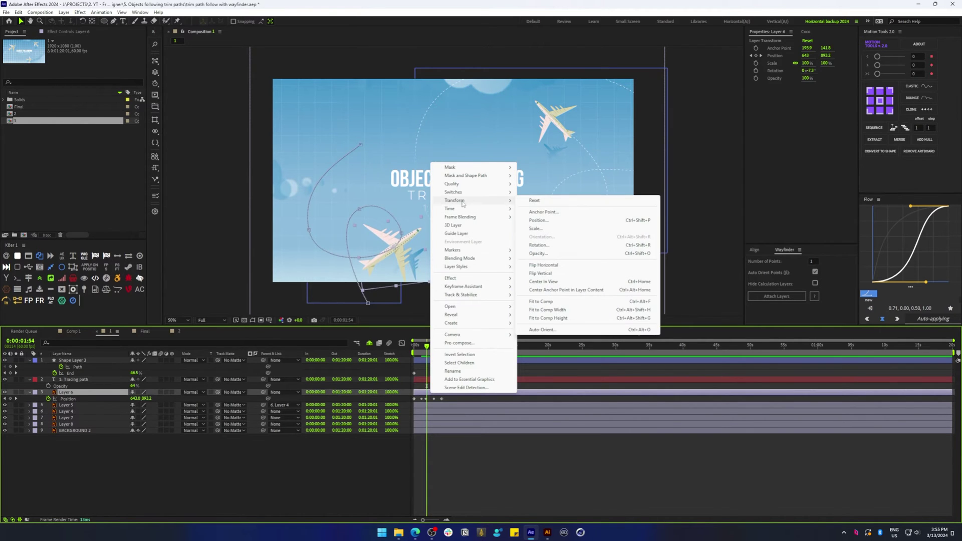
click(548, 330)
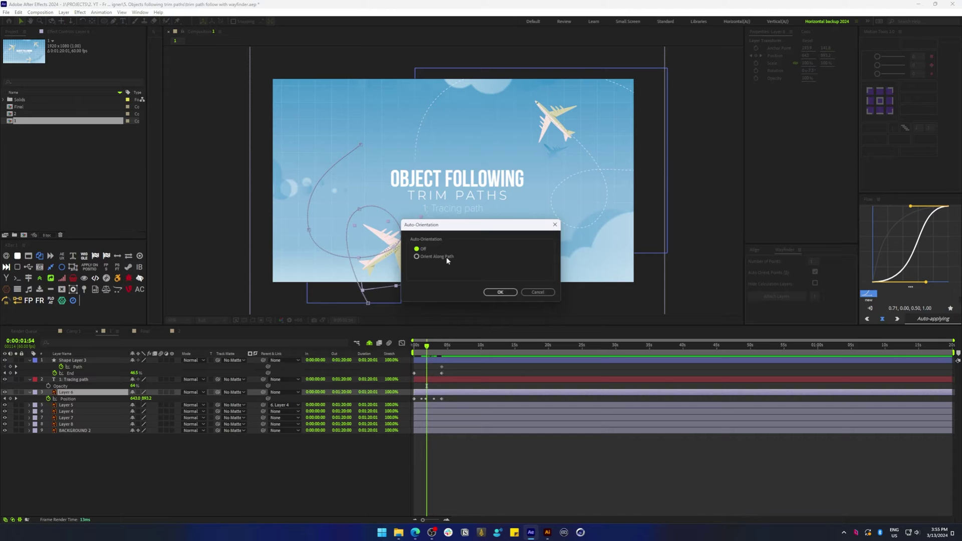
click(500, 292)
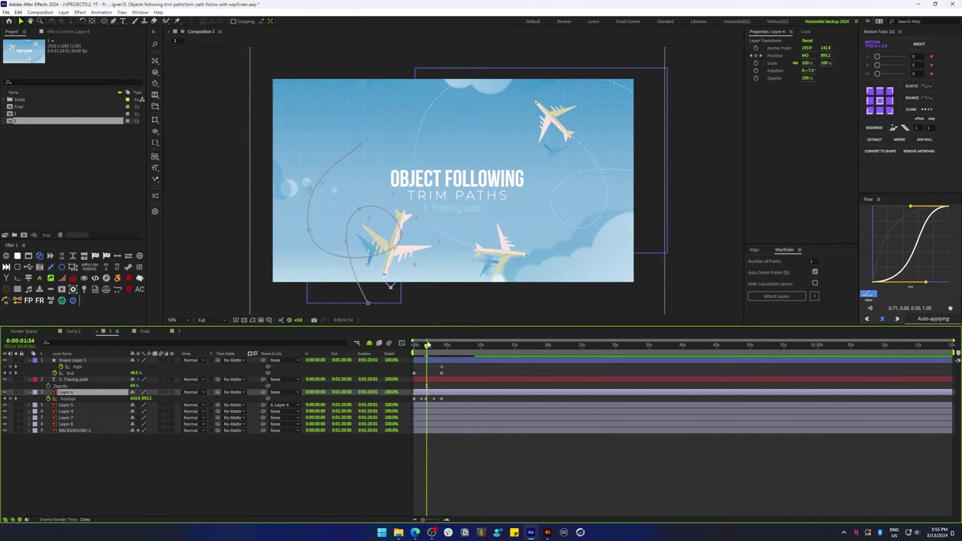
drag(427, 345, 442, 350)
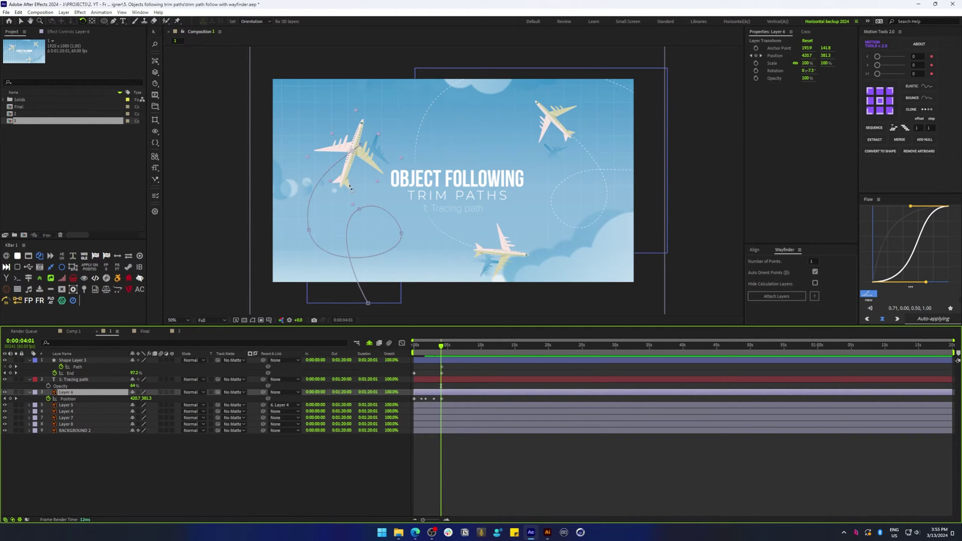
Rotate the plane to about 28° so its nose points along the path.
drag(350, 188, 333, 178)
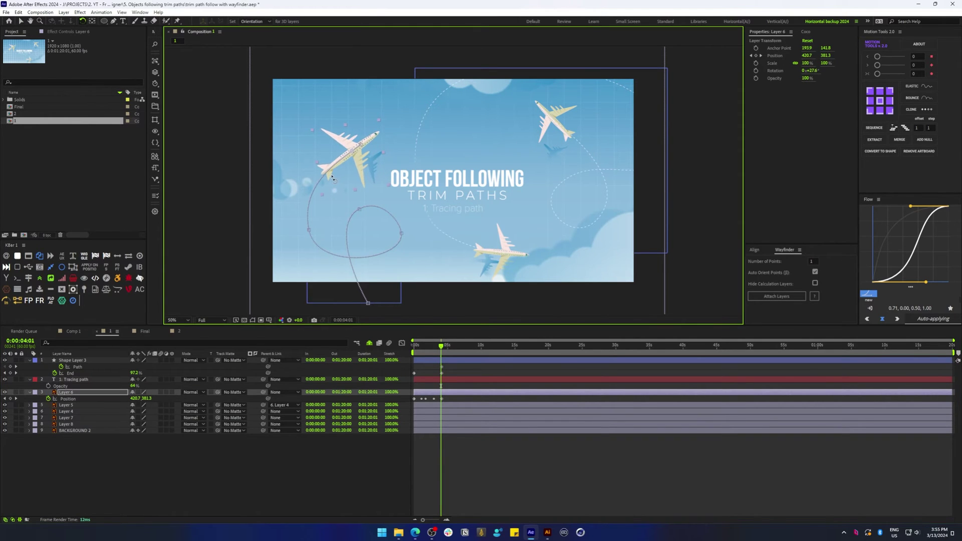
key(v)
drag(440, 345, 413, 347)
Keyframe the plane's Scale at 70% at frame 0 and preview it growing.
key(shift+s)
click(49, 404)
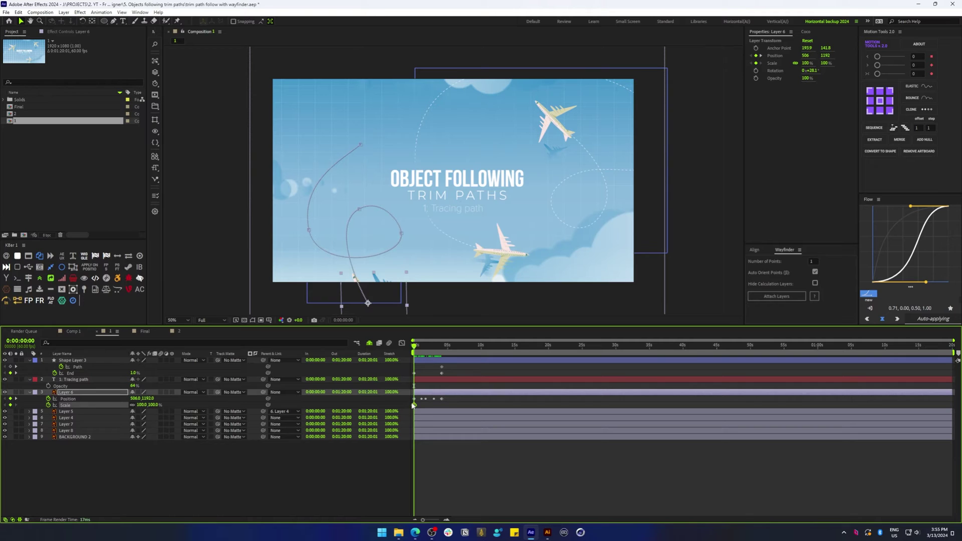
drag(156, 408, 146, 408)
key(space)
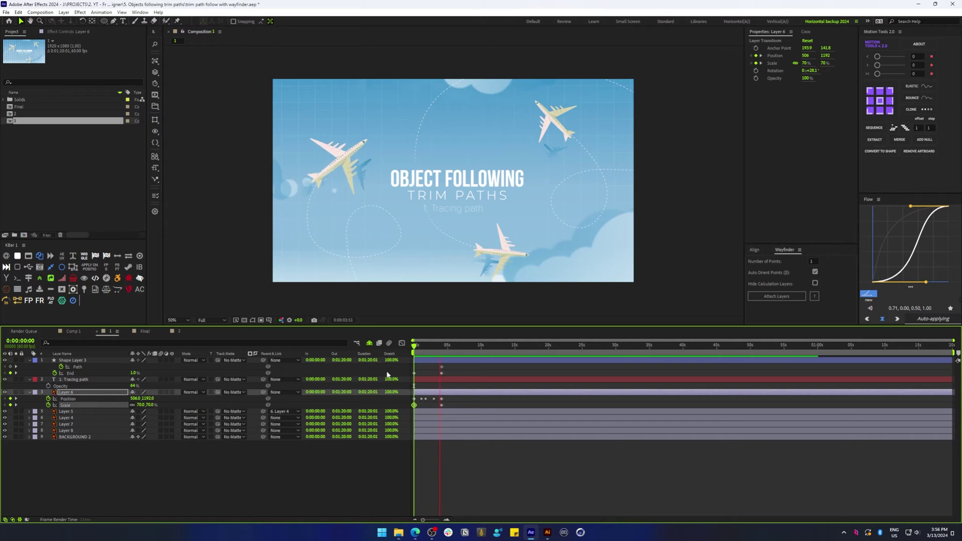
key(space)
Apply Easy Ease to the plane's keyframes and the trim End keyframes, then preview.
drag(448, 400, 416, 409)
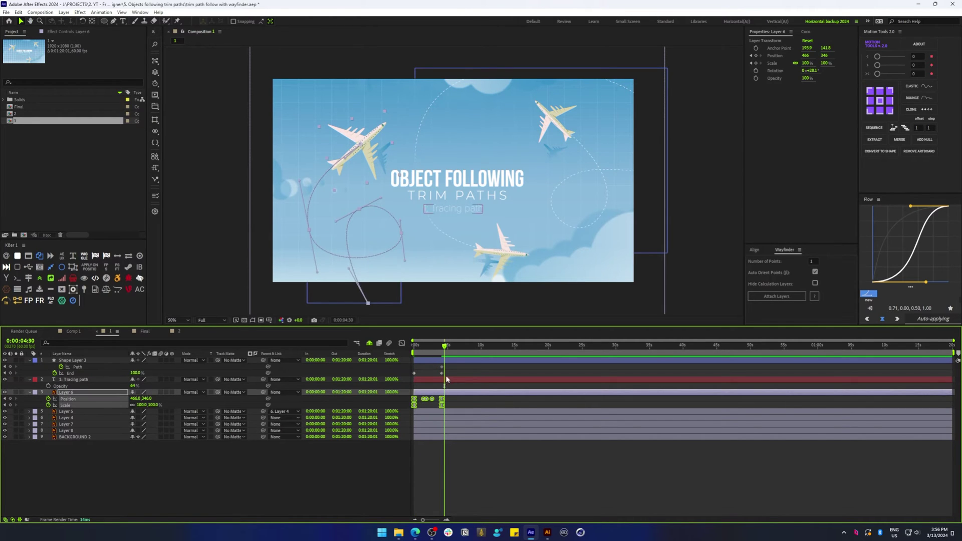
drag(449, 372, 408, 377)
key(F9)
key(Home)
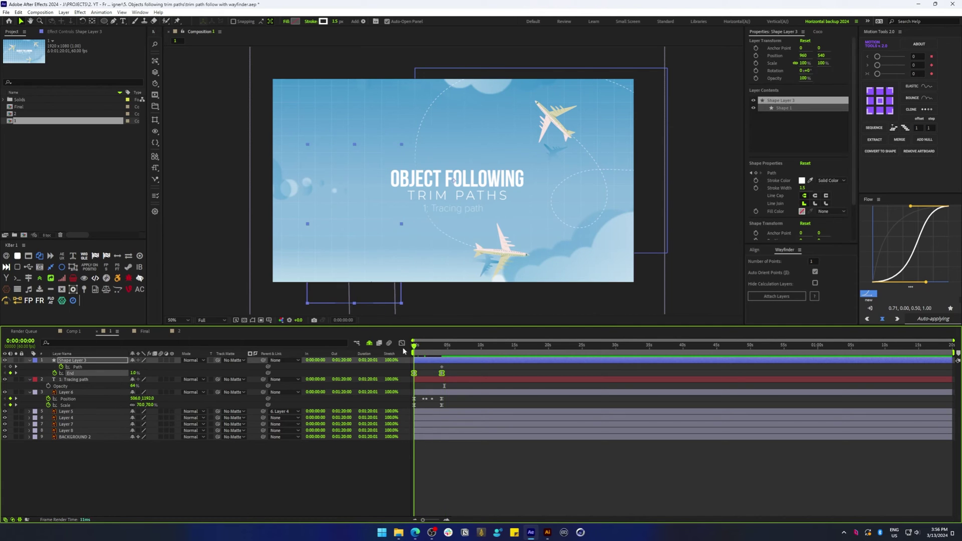
key(space)
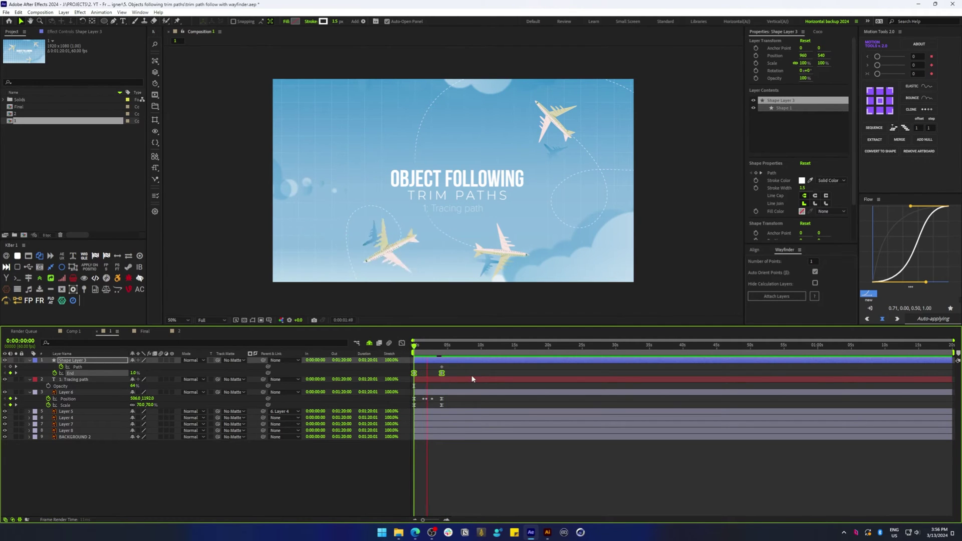
key(space)
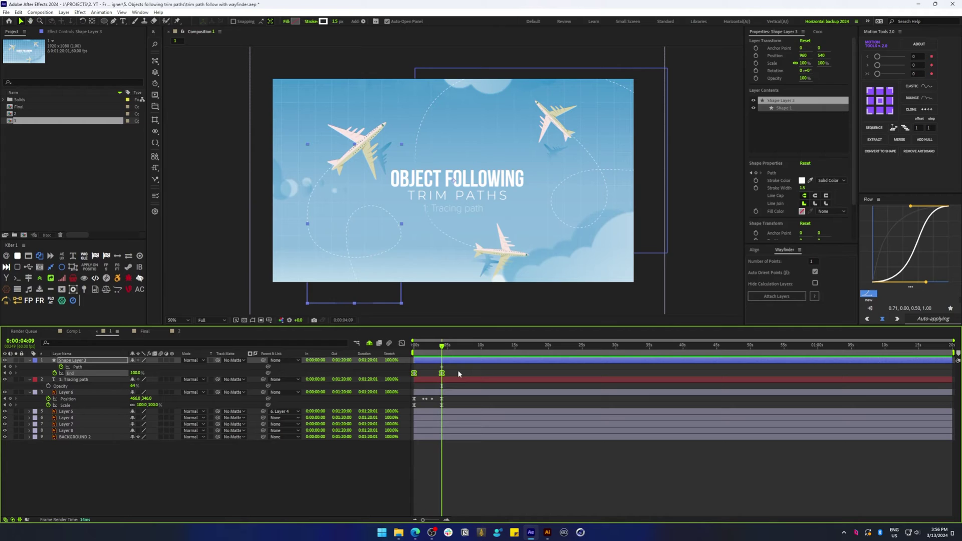
click(459, 368)
click(437, 360)
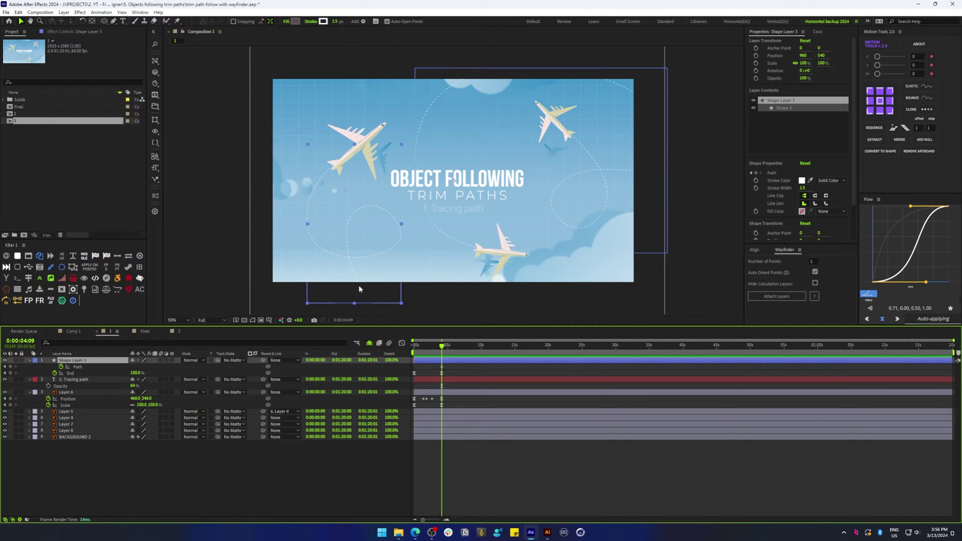
drag(414, 345, 432, 347)
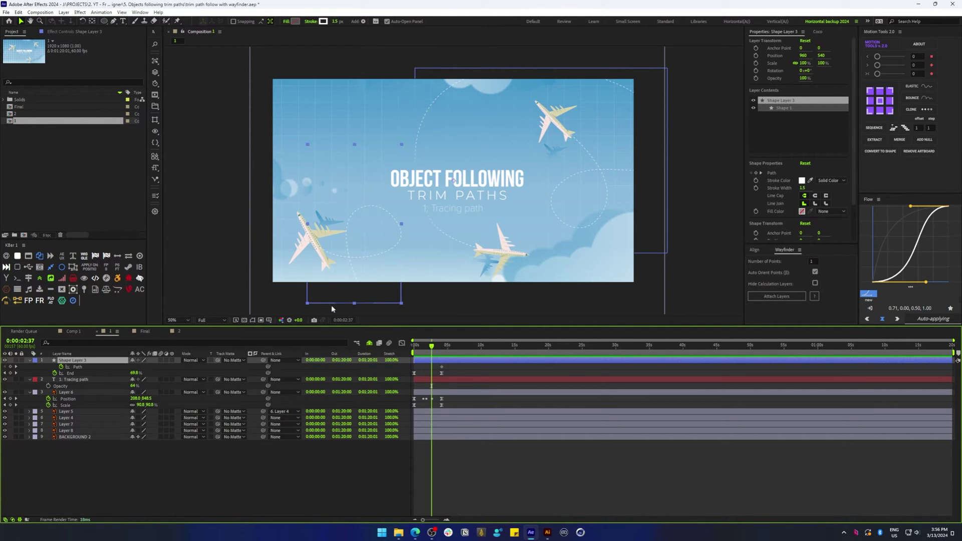
Reshape the dashed path by moving its vertices, enlarging the loop and pulling the end point down.
click(252, 319)
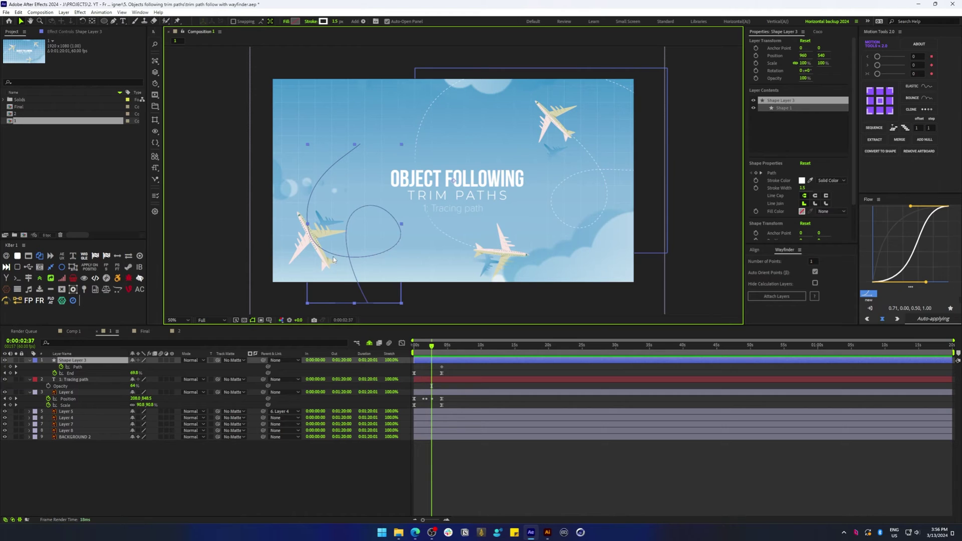
key(g)
drag(308, 229, 321, 223)
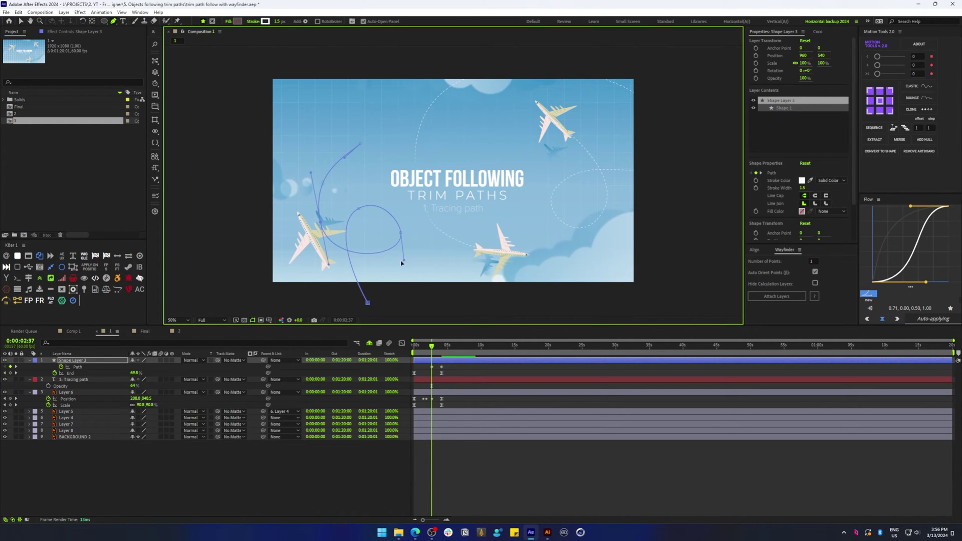
drag(401, 262, 403, 289)
click(361, 207)
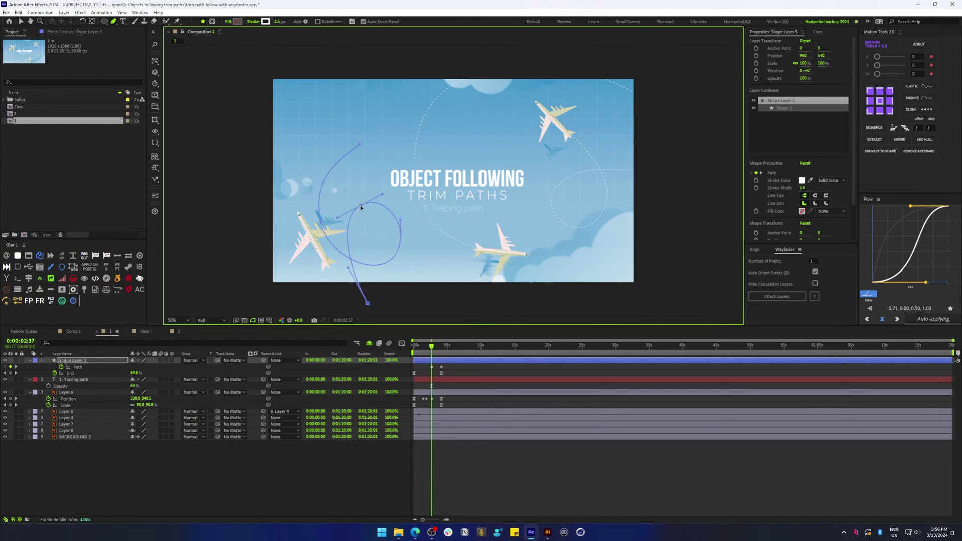
drag(401, 233, 425, 232)
drag(381, 193, 397, 178)
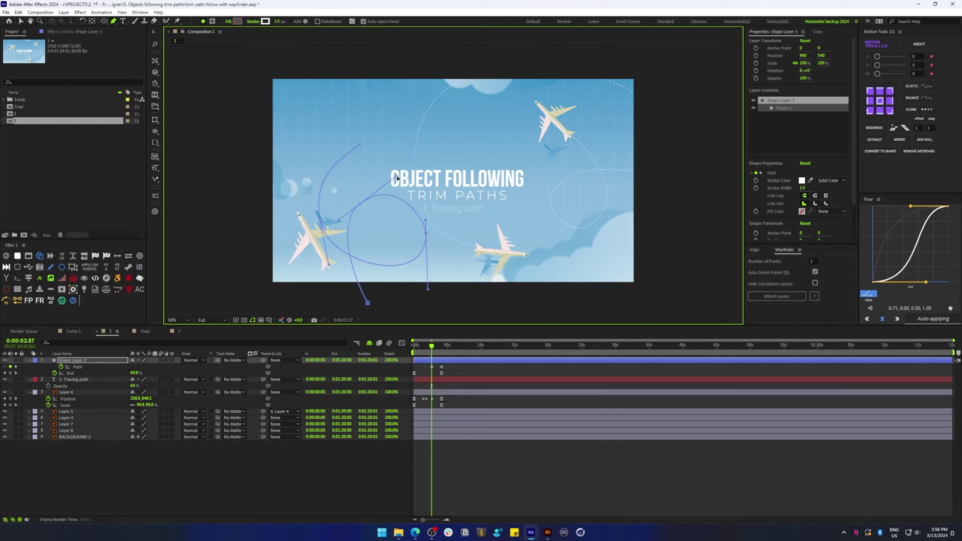
click(431, 375)
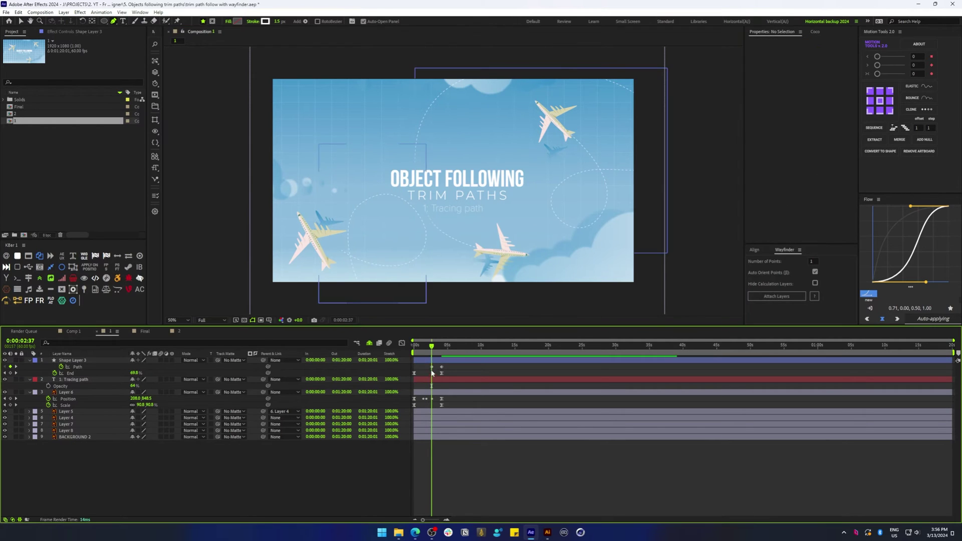
mouse_move(429, 350)
mouse_down()
mouse_move(420, 349)
mouse_move(432, 349)
mouse_up()
Shift the plane's Position keyframes earlier, ease them with F9, and preview.
click(432, 367)
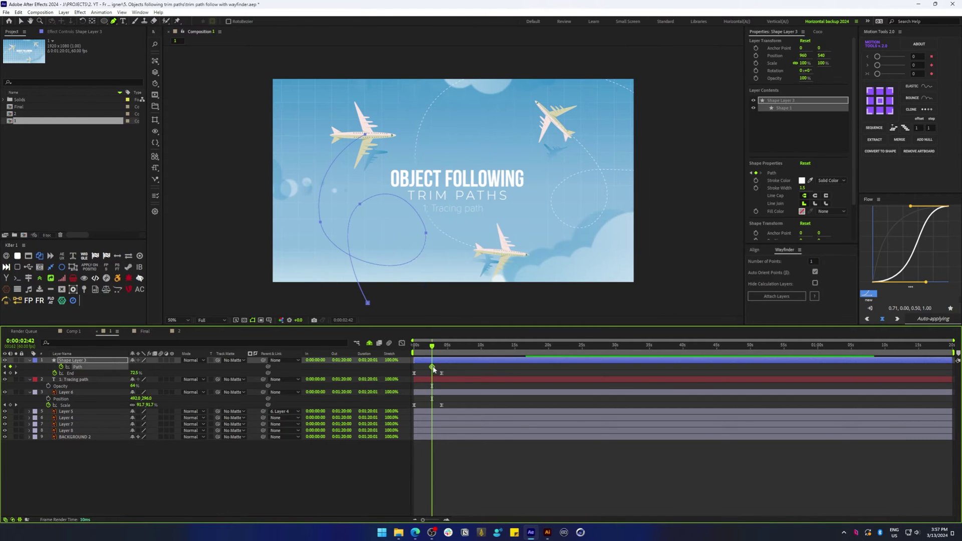
click(421, 404)
click(68, 398)
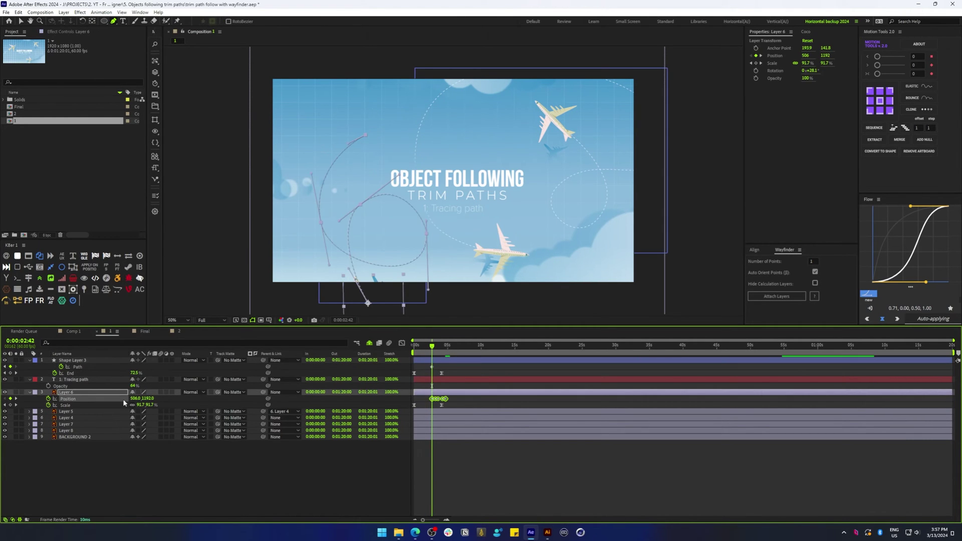
drag(431, 399, 414, 400)
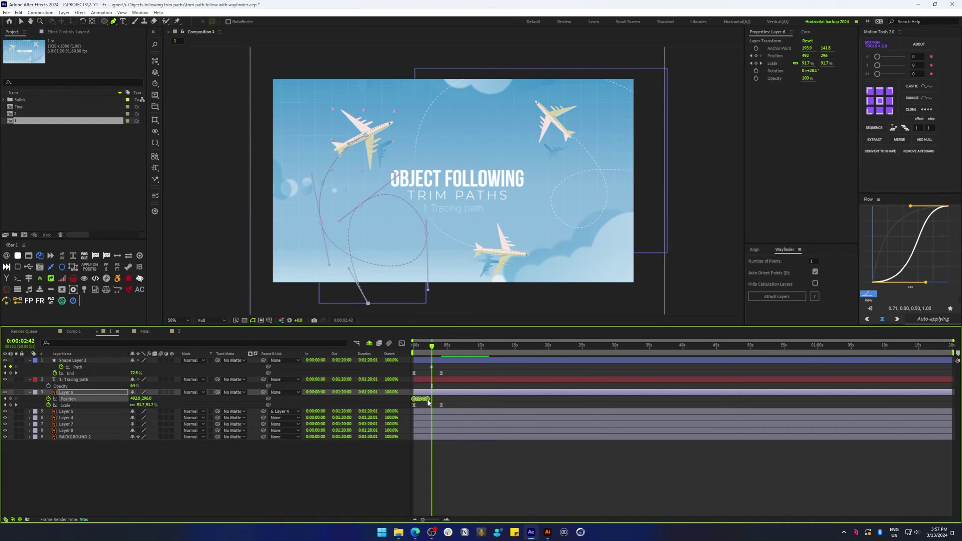
key(F9)
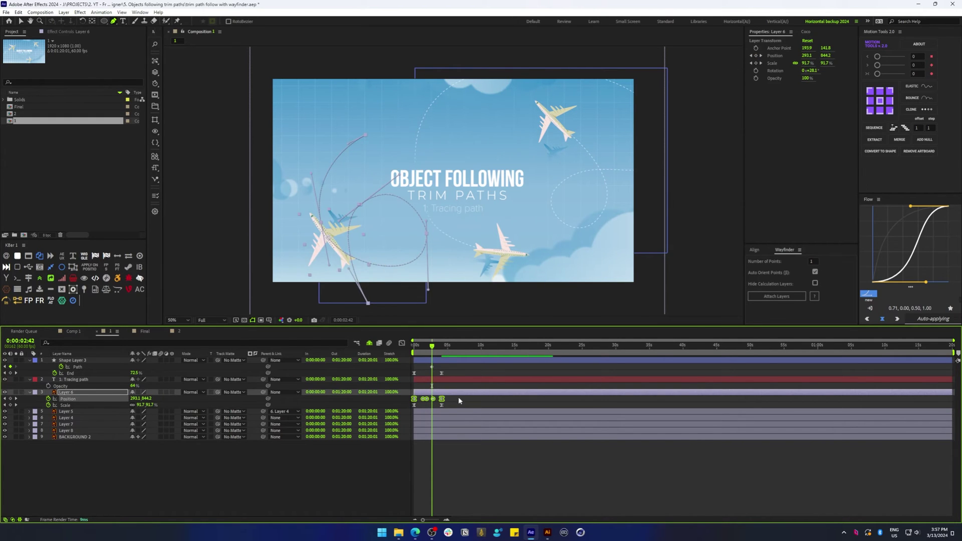
click(459, 400)
drag(418, 350, 412, 349)
key(space)
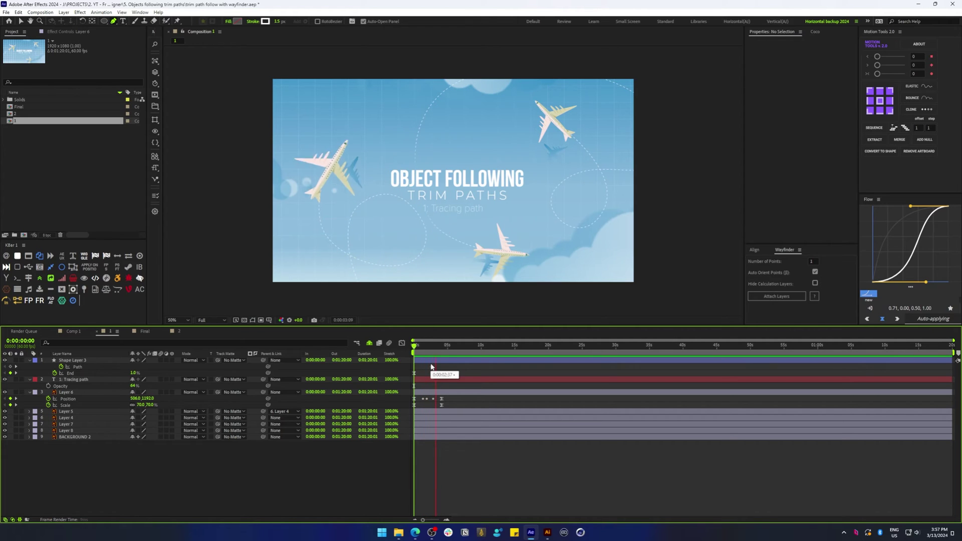
key(space)
At 0:00:03:24, move the left path vertex right and down.
key(g)
click(437, 350)
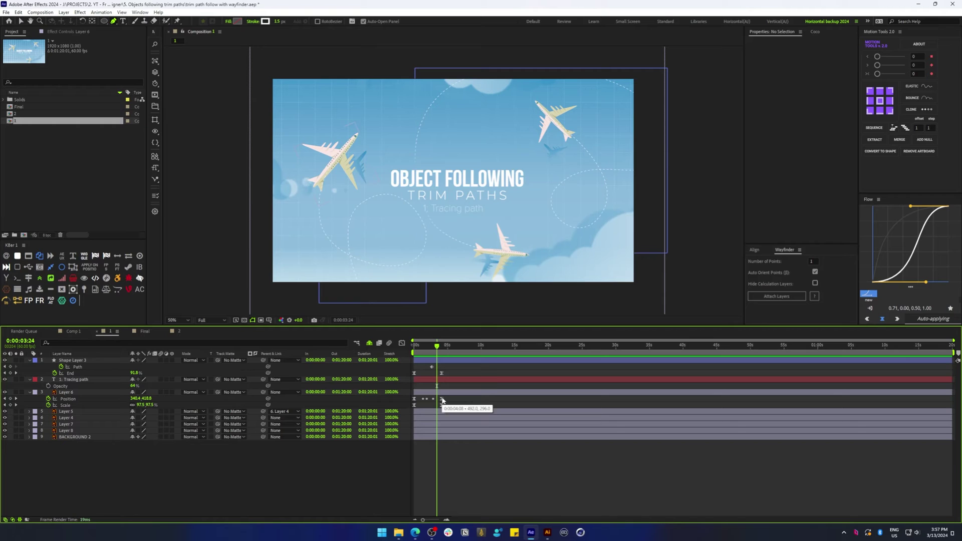
click(441, 372)
drag(320, 221, 336, 234)
In the Graph Editor, lengthen the last End keyframe's incoming handle so the line completes earlier.
click(402, 344)
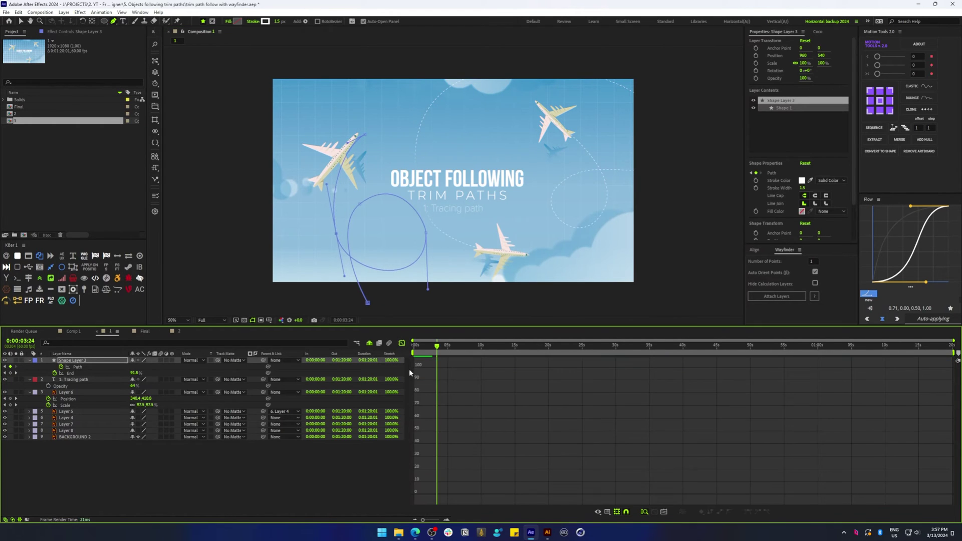
click(100, 375)
drag(454, 377, 424, 368)
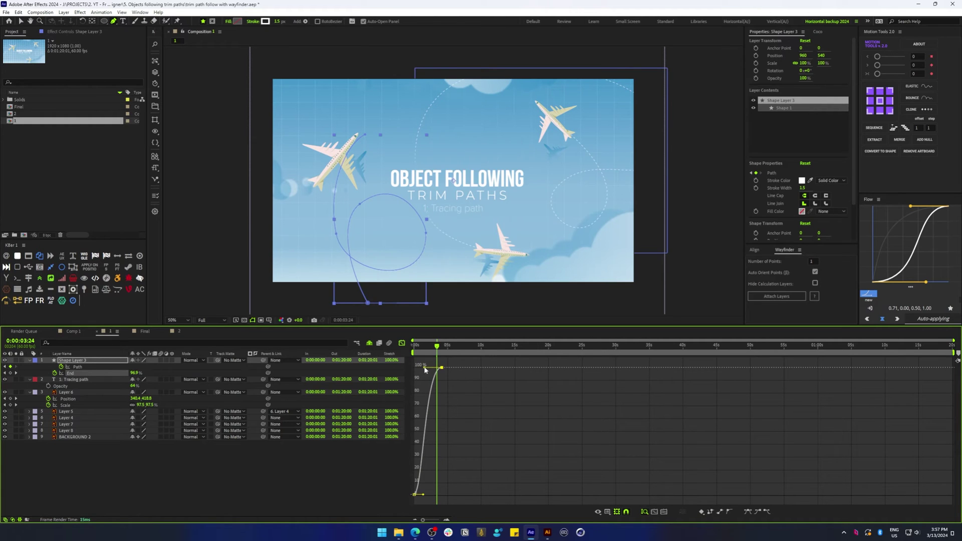
click(400, 344)
click(442, 399)
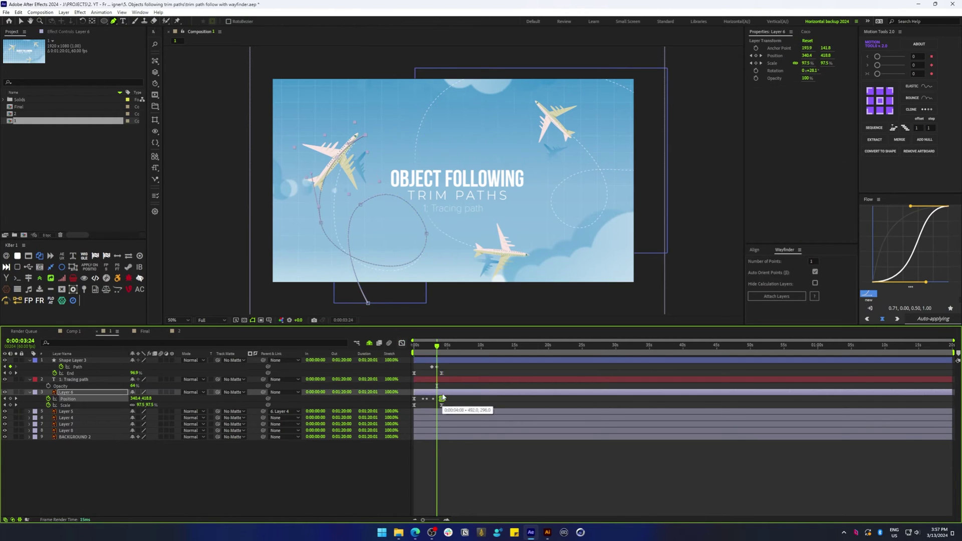
click(432, 368)
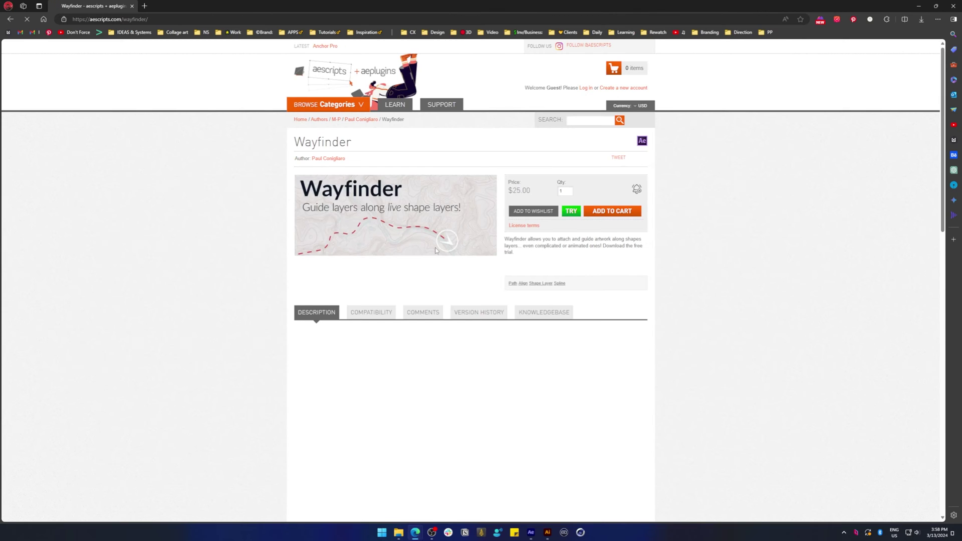
Scroll through the Wayfinder product page on aescripts, then minimize the browser.
scroll(500, 301, down, 3)
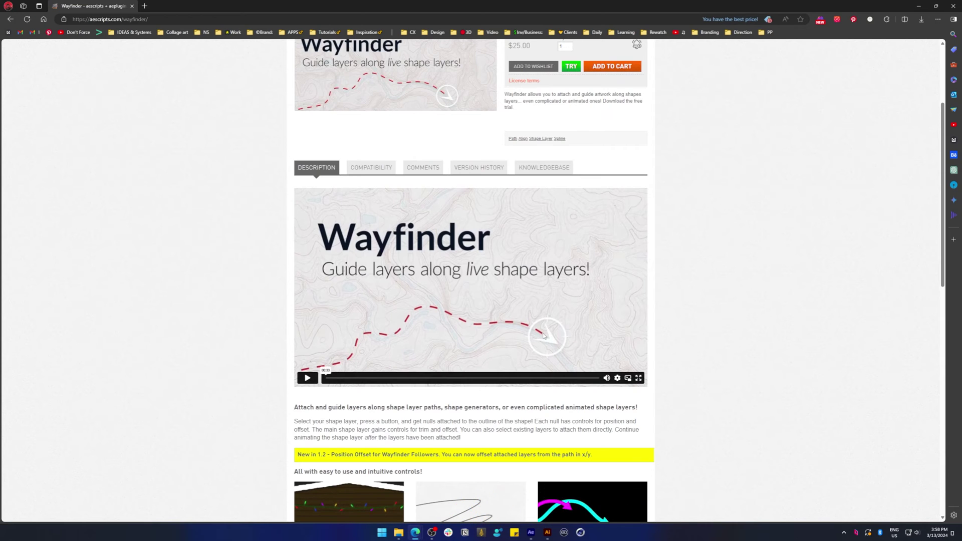
scroll(544, 335, down, 3)
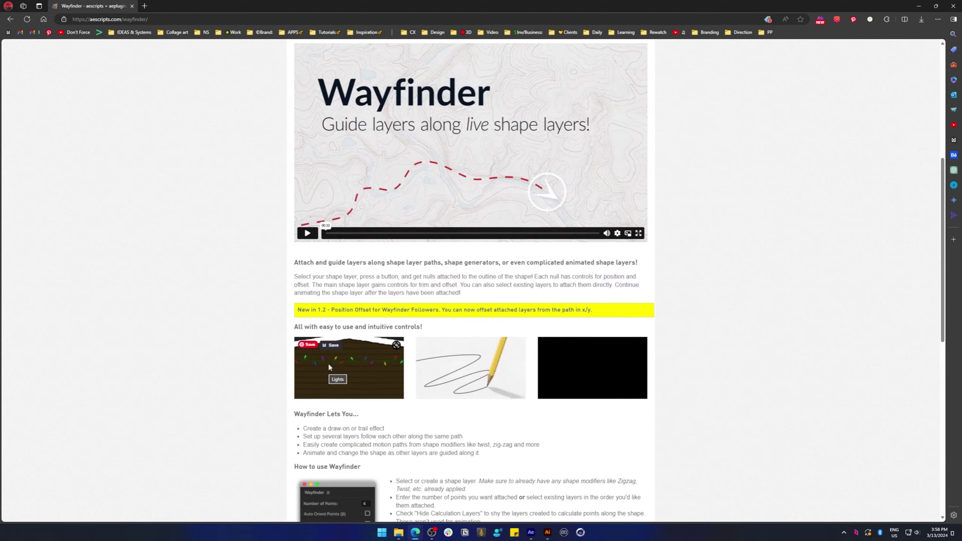
scroll(329, 368, down, 8)
scroll(609, 287, up, 11)
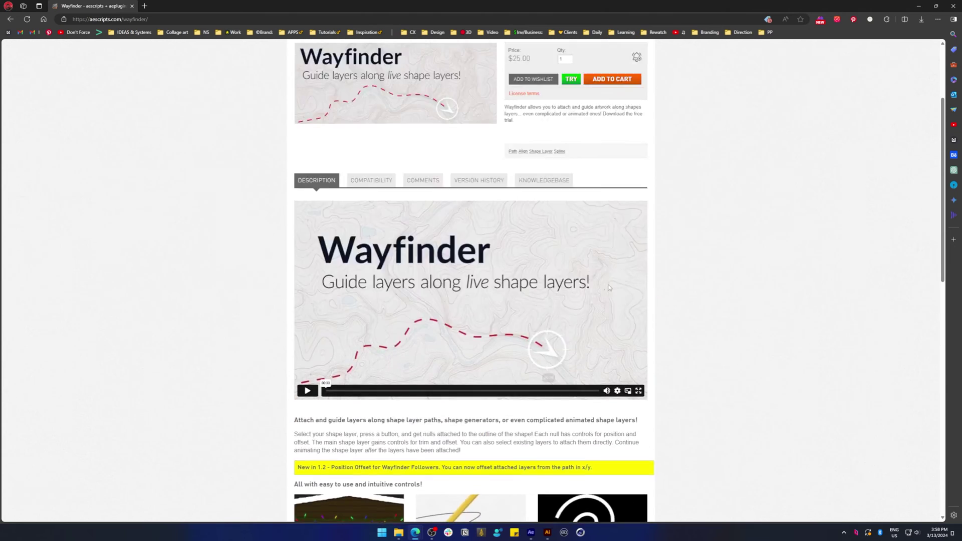
scroll(609, 288, up, 3)
click(918, 6)
Draw a new looping curved path with the Pen tool in composition 2.
click(477, 433)
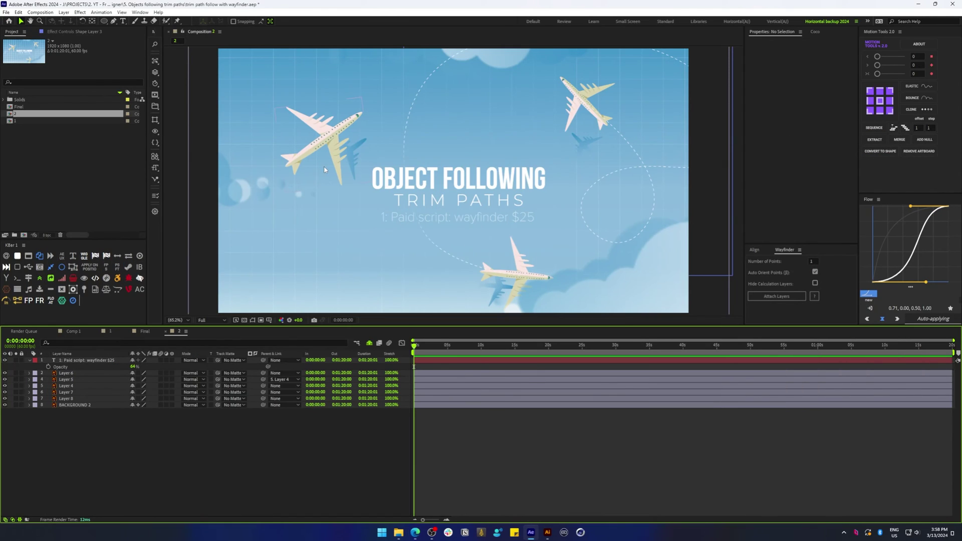
key(g)
scroll(301, 228, down, 1)
click(360, 298)
drag(360, 298, 371, 314)
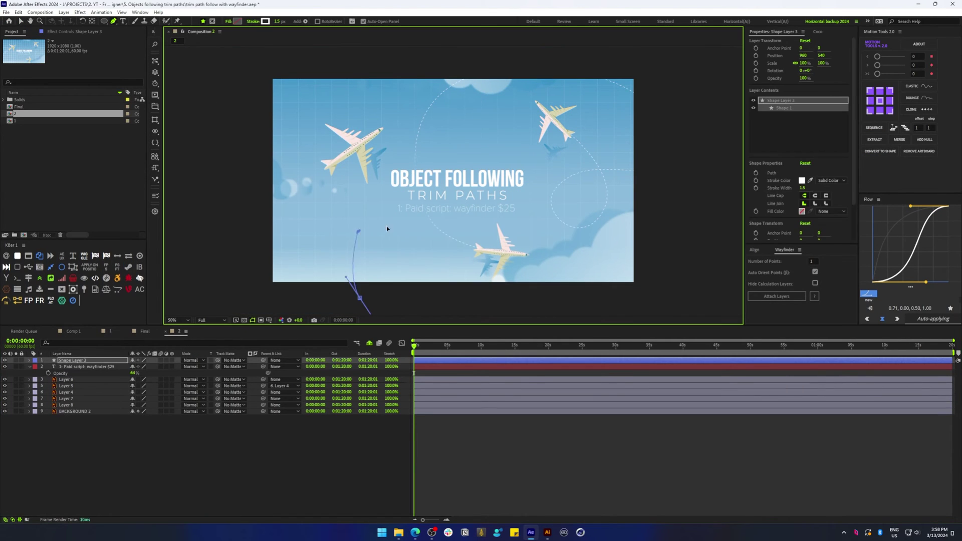
drag(361, 142, 393, 128)
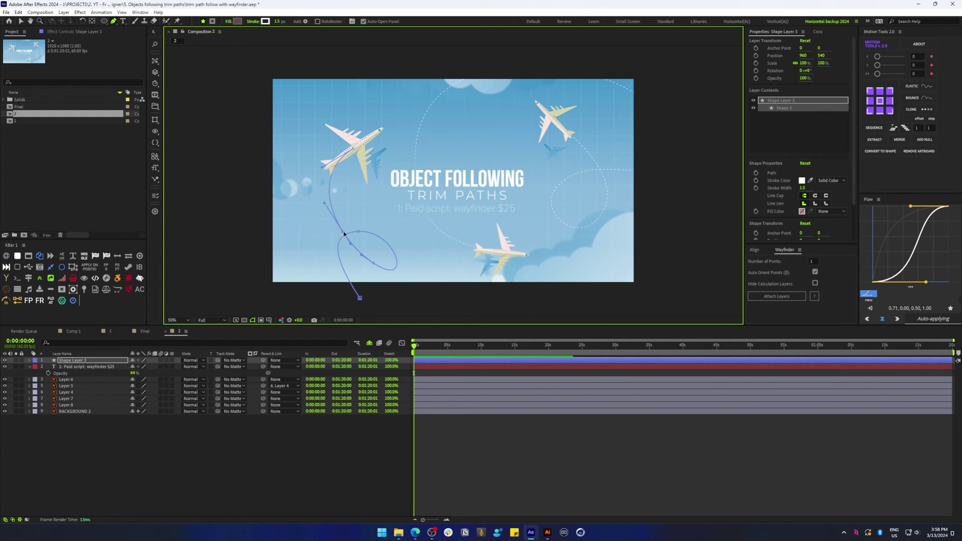
drag(341, 226, 316, 257)
drag(374, 263, 374, 269)
drag(415, 295, 399, 259)
drag(358, 231, 362, 225)
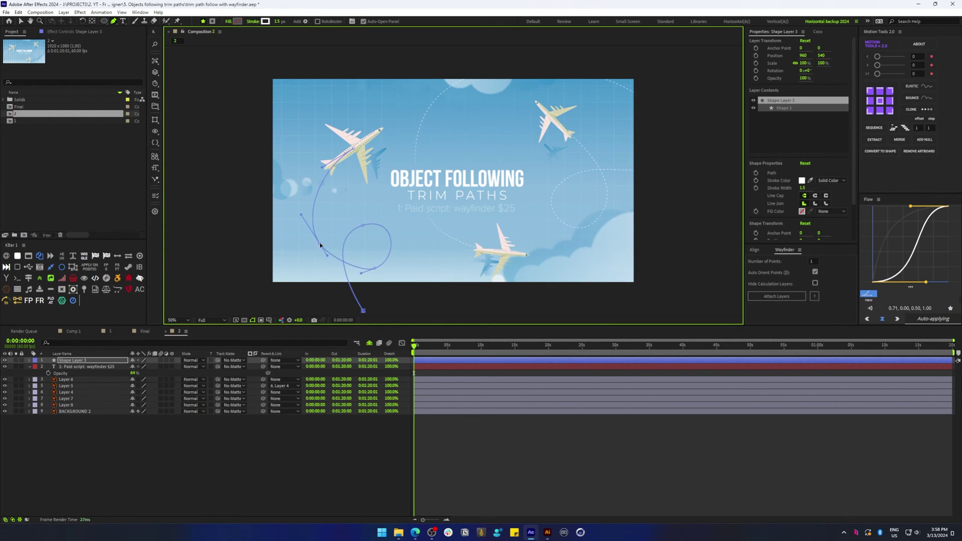
Select the new shape layer and expand its Contents, Shape 1 and stroke settings.
click(430, 357)
click(431, 360)
key(v)
click(29, 360)
click(36, 366)
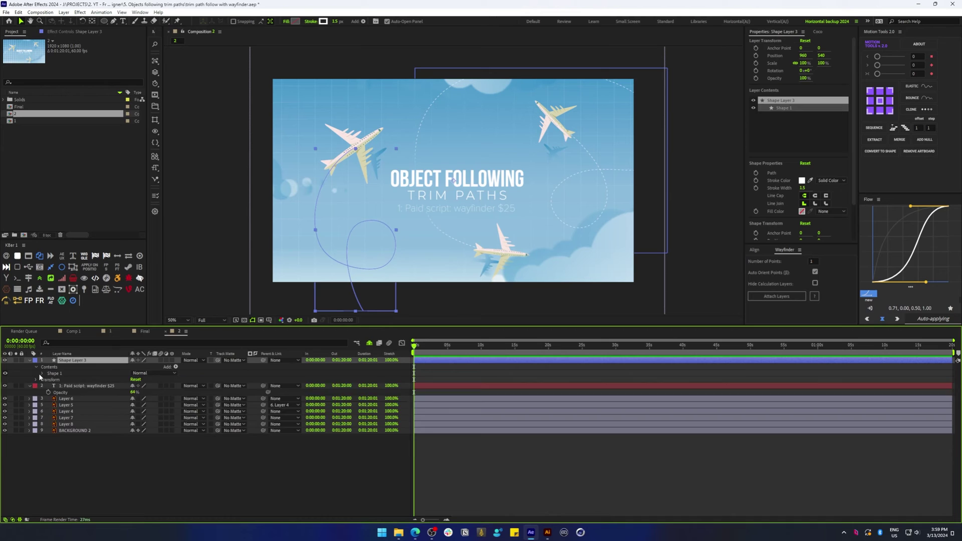
click(43, 373)
click(49, 385)
Add Trim Paths and keyframe End from 0% at the start to about 70% later.
click(133, 437)
click(176, 366)
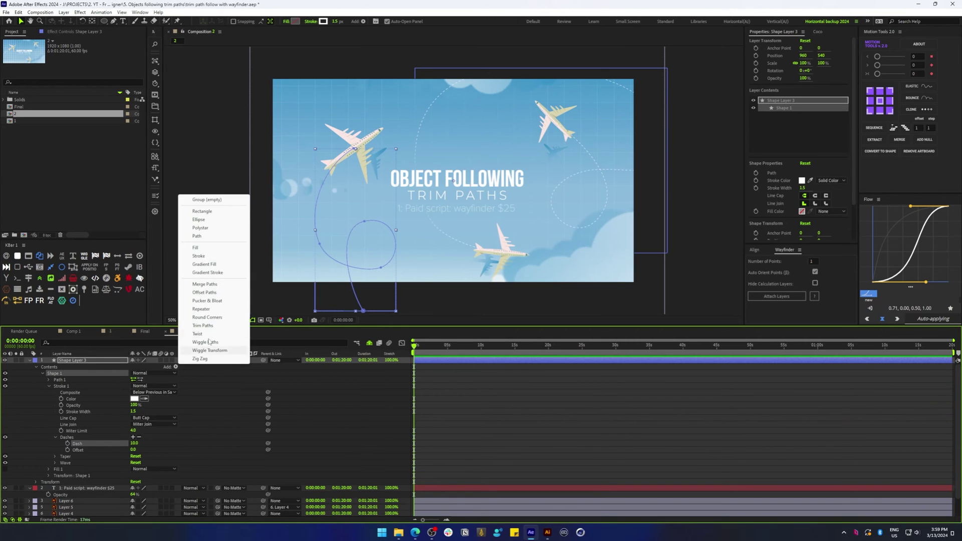
click(222, 326)
drag(135, 400, 83, 399)
click(423, 385)
drag(415, 348, 433, 354)
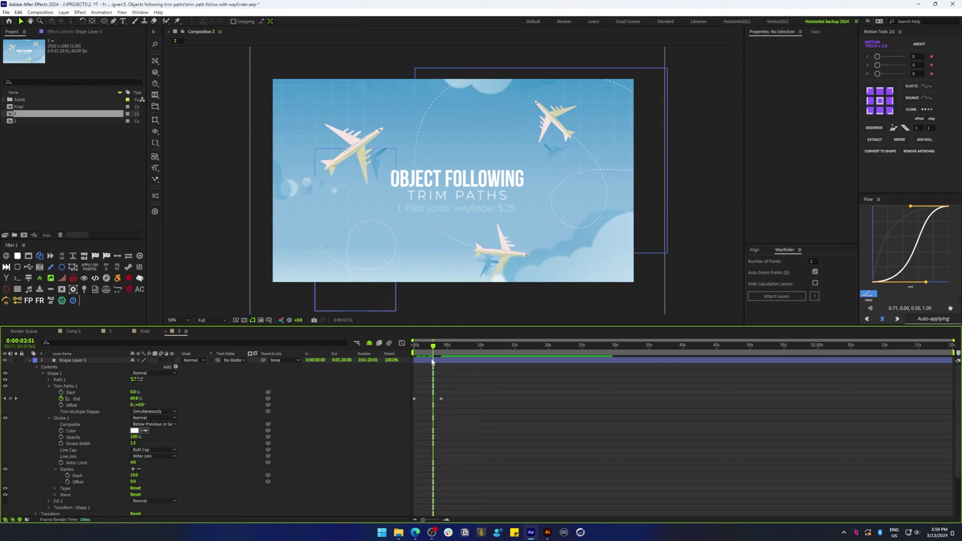
Use Wayfinder's Attach Layers on Shape Layer 3 to add the null Shape Layer 3.Null1.
click(433, 360)
click(785, 253)
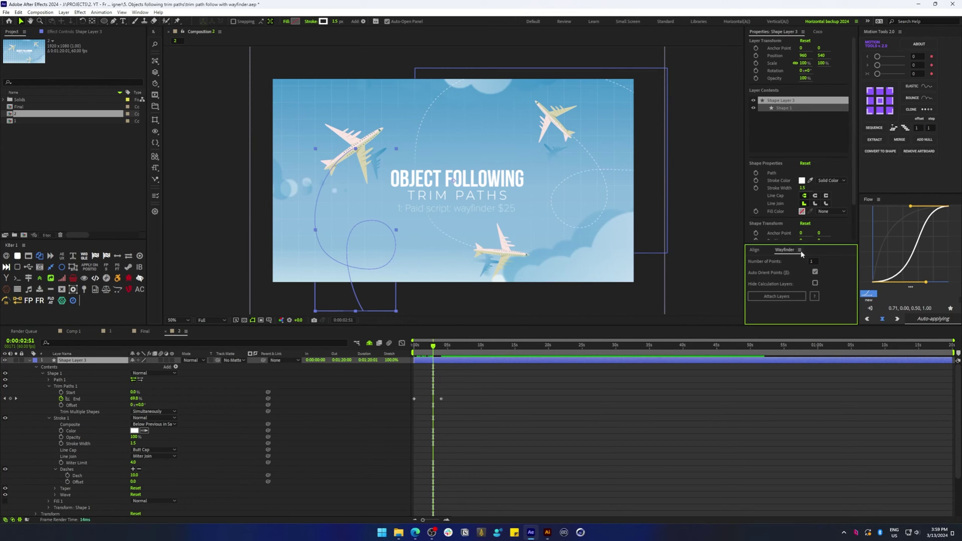
click(140, 12)
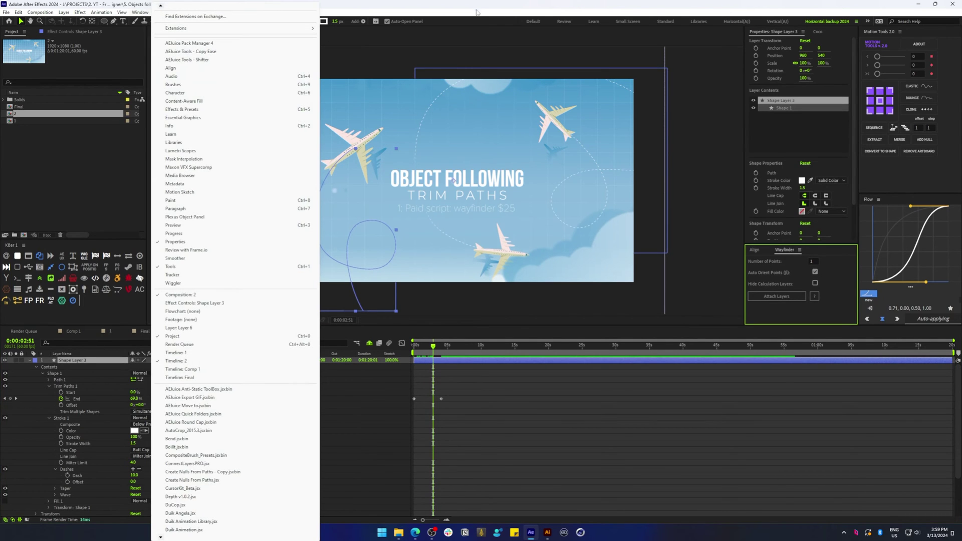
click(549, 277)
click(544, 407)
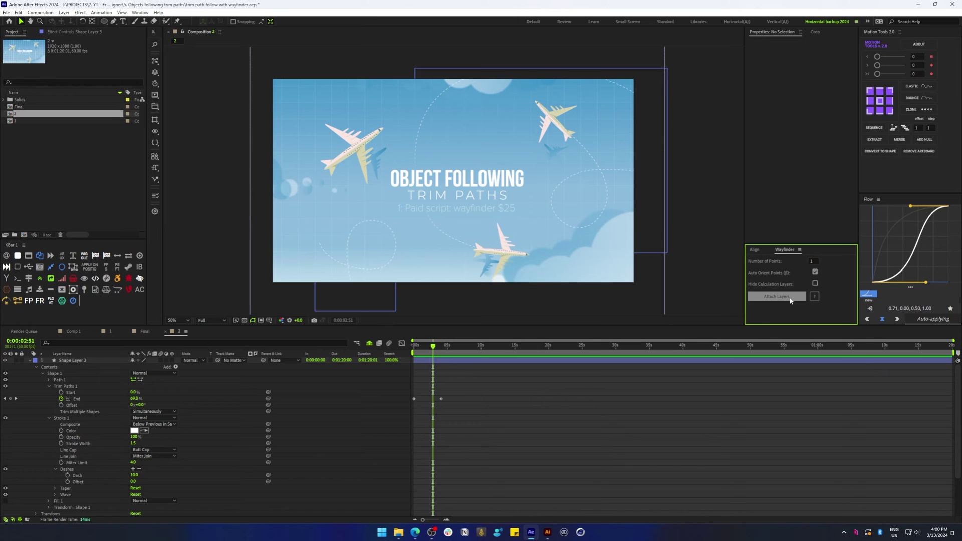
click(472, 360)
click(775, 295)
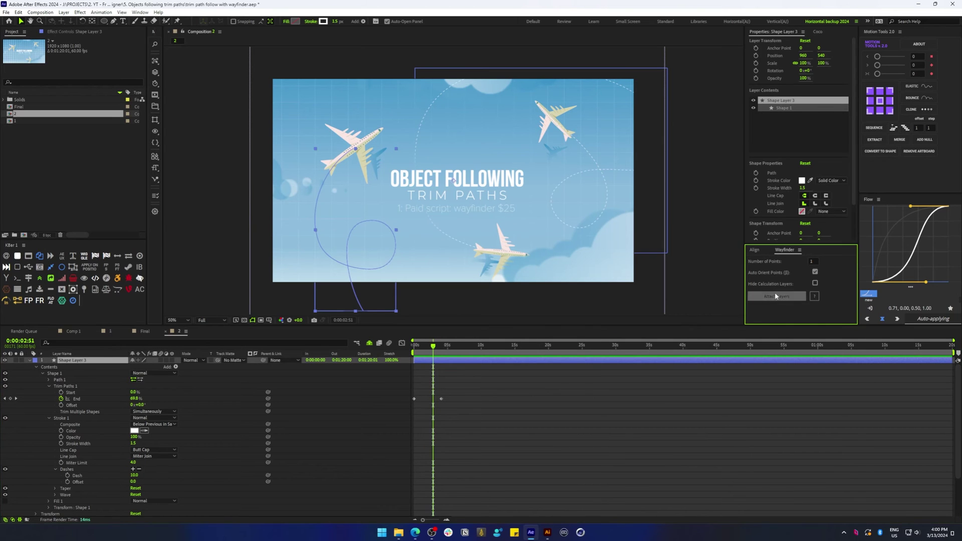
click(775, 296)
click(501, 387)
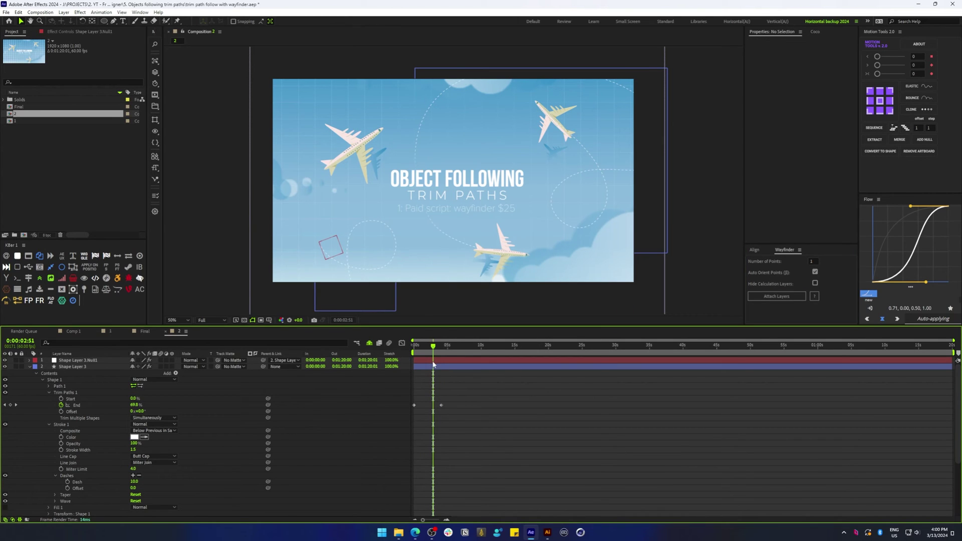
Scrub to check the null rides the line's tip and select both End keyframes.
drag(434, 349, 432, 349)
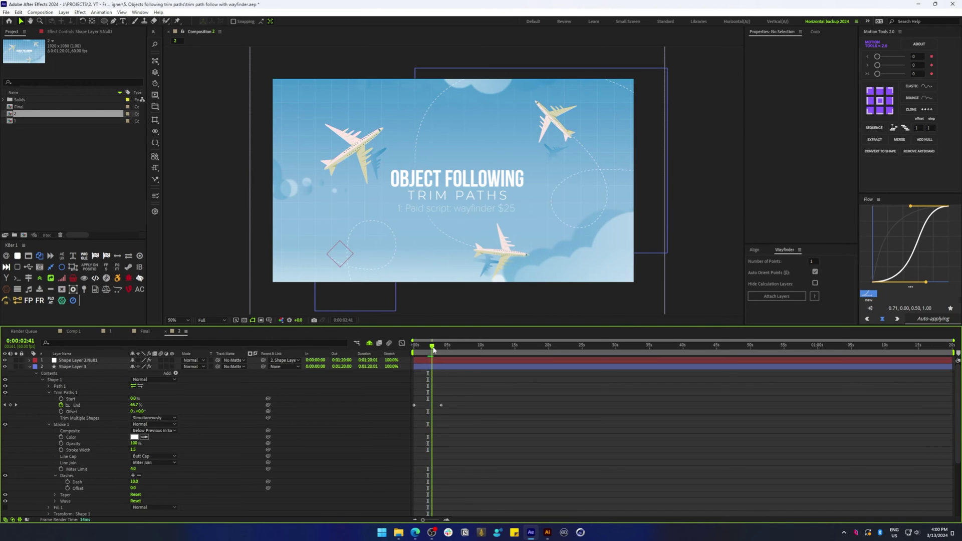
click(440, 405)
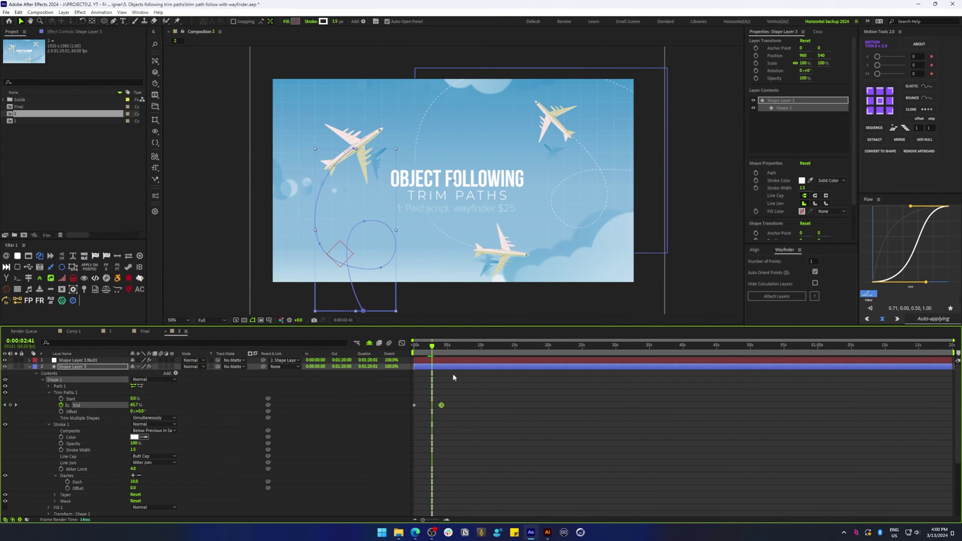
drag(481, 397, 409, 412)
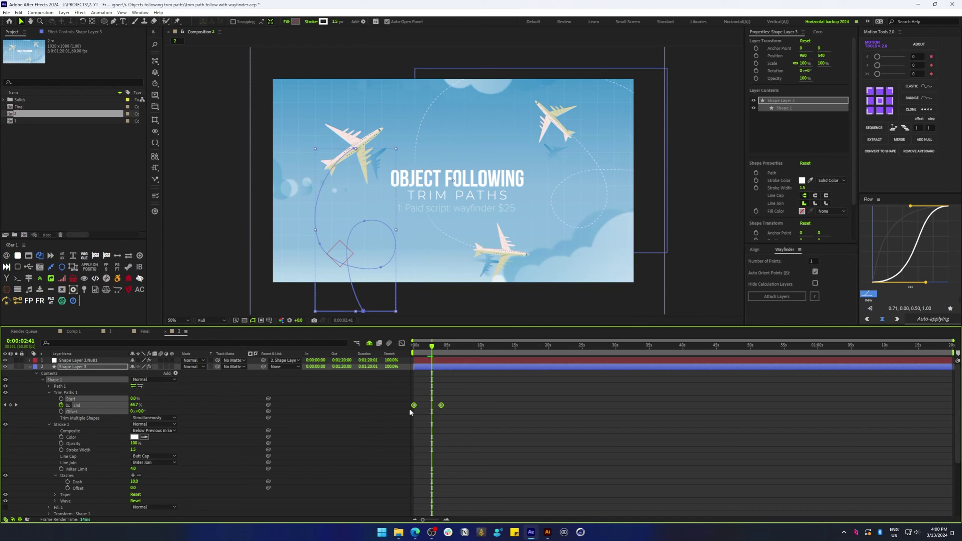
click(502, 396)
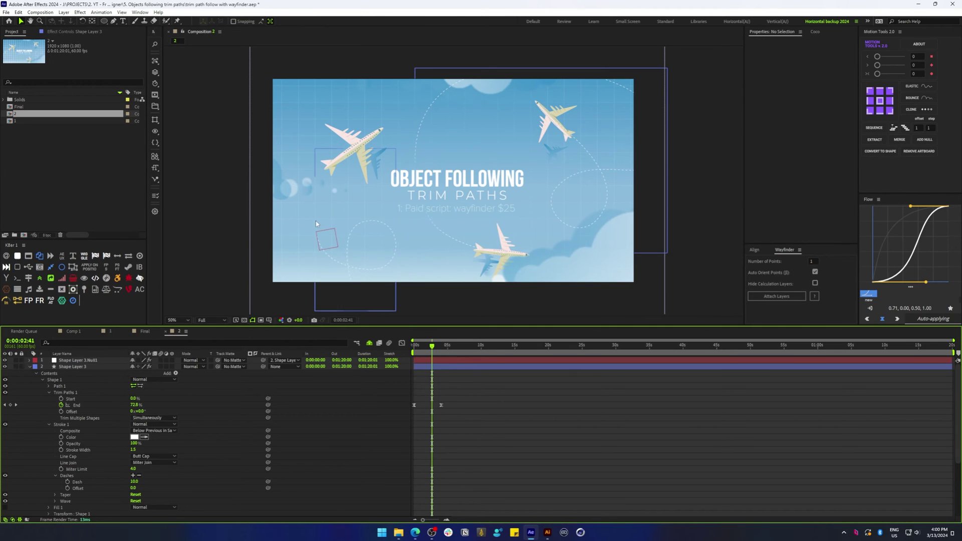
Parent the left airplane (Layer 6) to Shape Layer 3.Null1 so it rides the path.
click(29, 366)
click(373, 135)
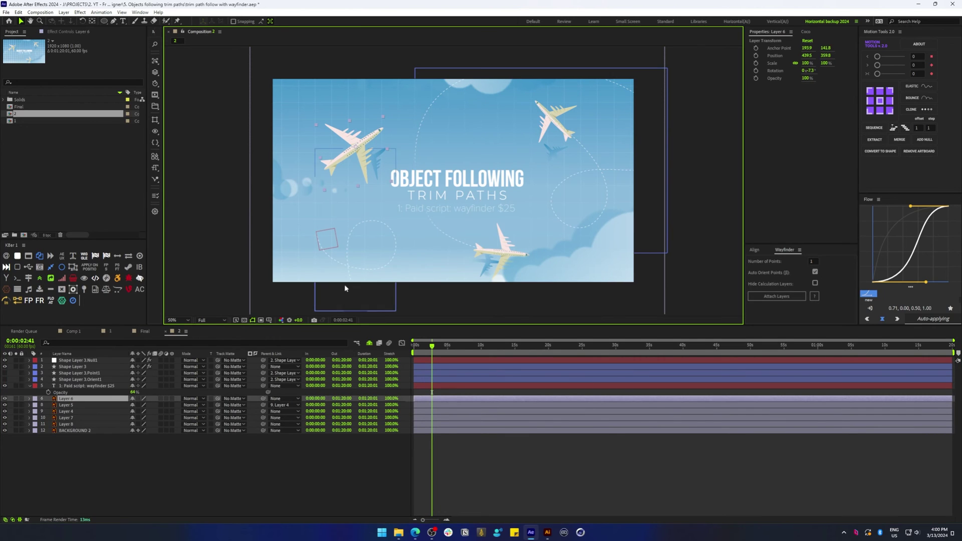
click(263, 399)
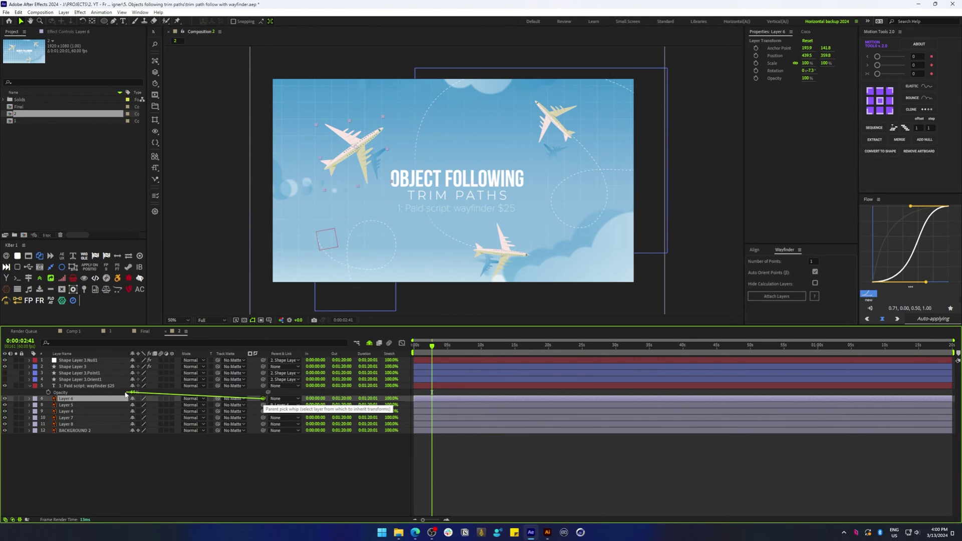
drag(125, 394, 87, 361)
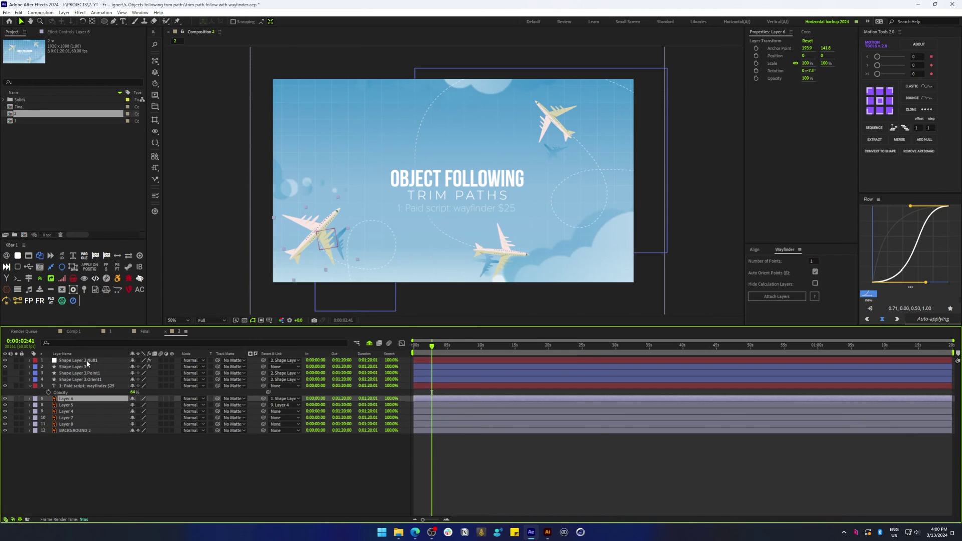
click(88, 361)
mouse_move(433, 347)
mouse_down()
mouse_move(424, 349)
mouse_move(439, 350)
mouse_up()
Rotate the plane to 0x-69.6° so it flies nose-first, then preview from the start.
click(348, 135)
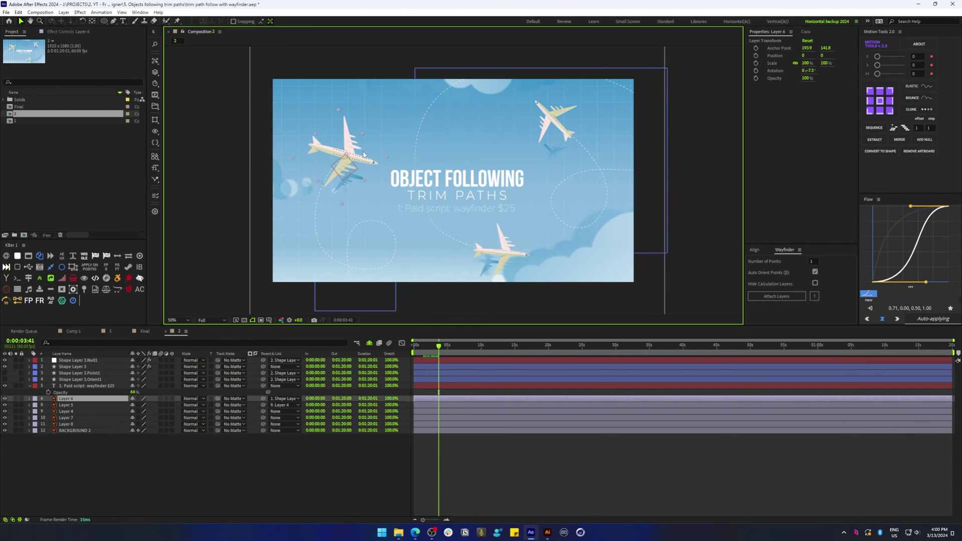
key(w)
drag(372, 163, 373, 131)
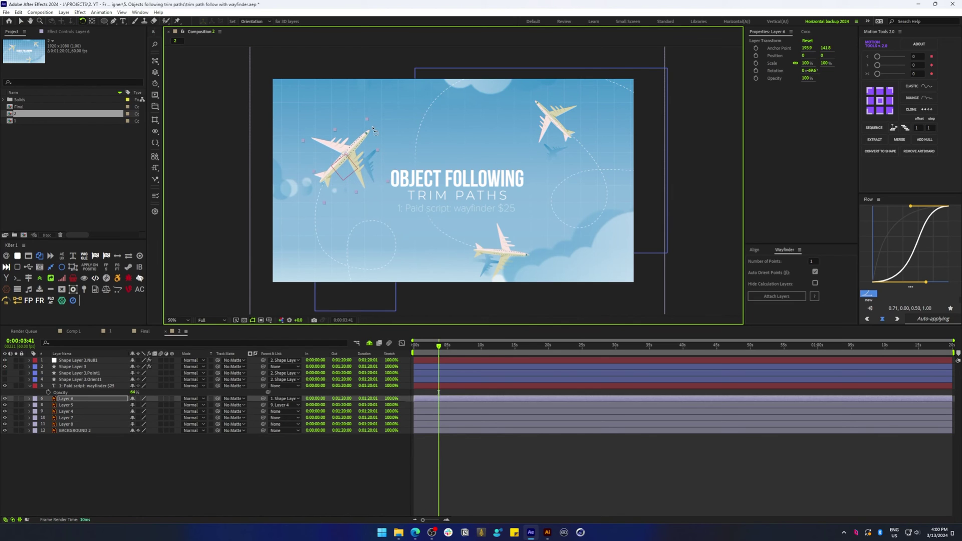
mouse_move(440, 353)
mouse_down()
mouse_move(420, 351)
mouse_move(438, 352)
mouse_move(428, 356)
mouse_up()
key(space)
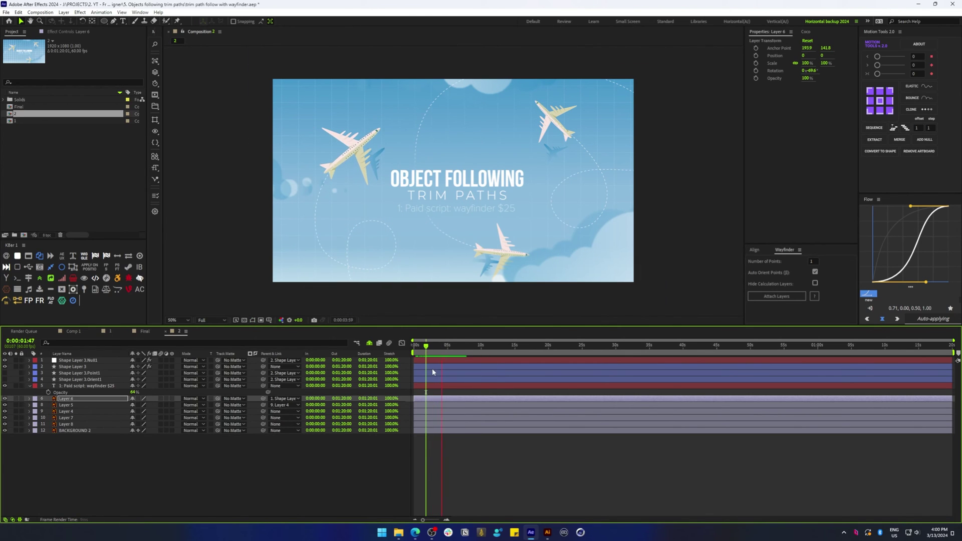
Move Shape Layer 3's top vertex up-right, reshape its curve, and pull the lower point left.
key(space)
click(433, 366)
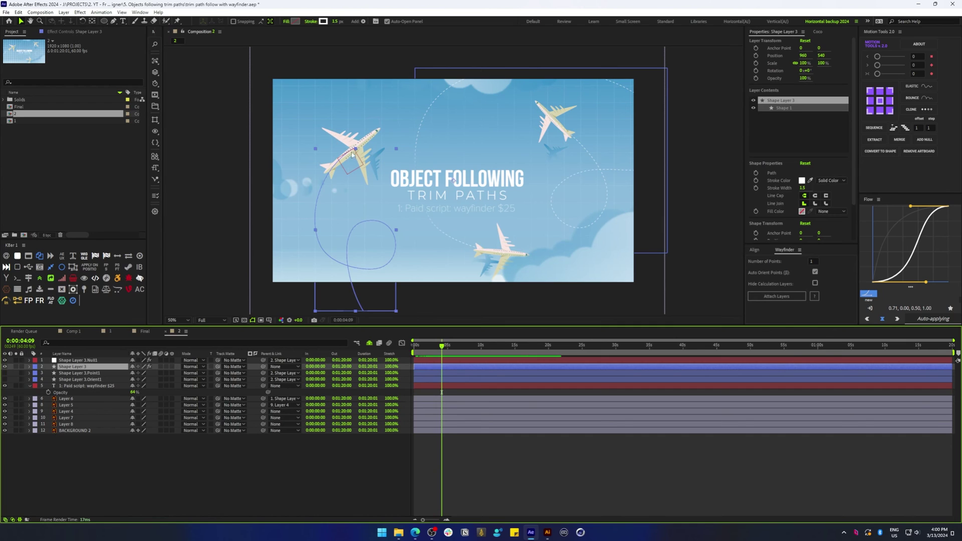
key(g)
drag(355, 149, 376, 122)
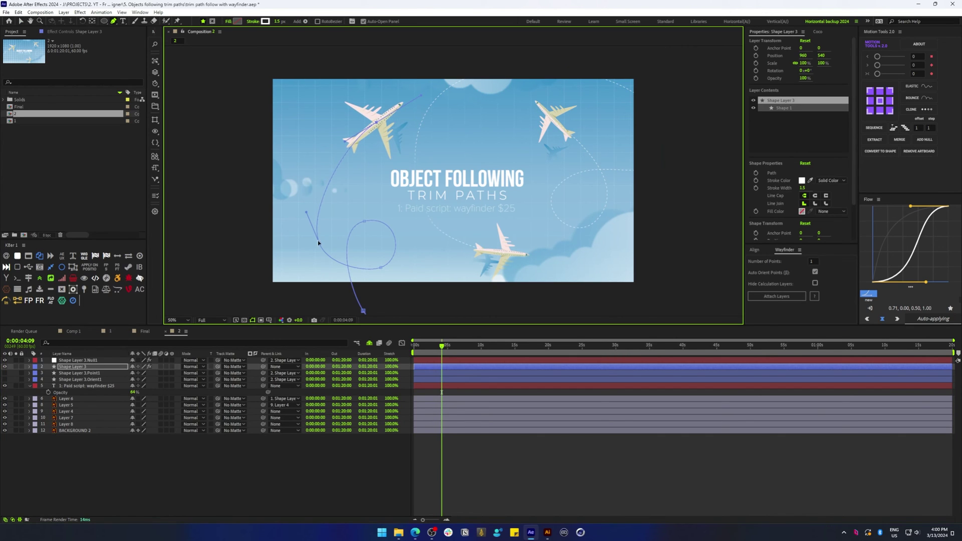
drag(318, 243, 321, 179)
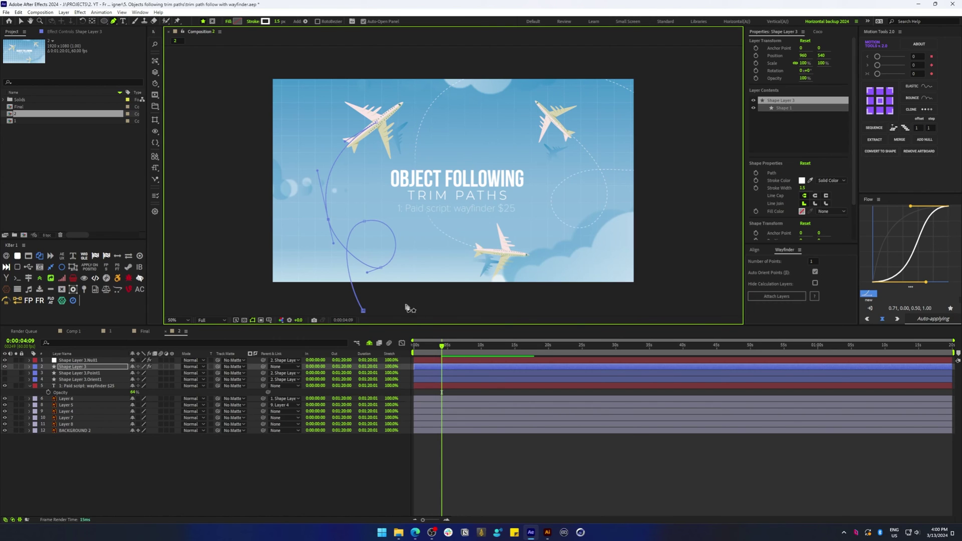
drag(377, 271, 346, 273)
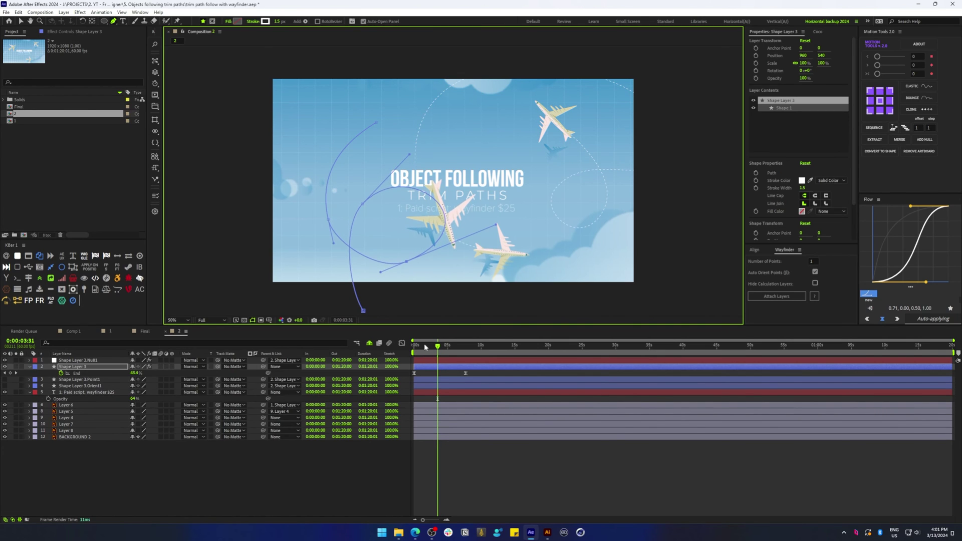
drag(425, 346, 446, 347)
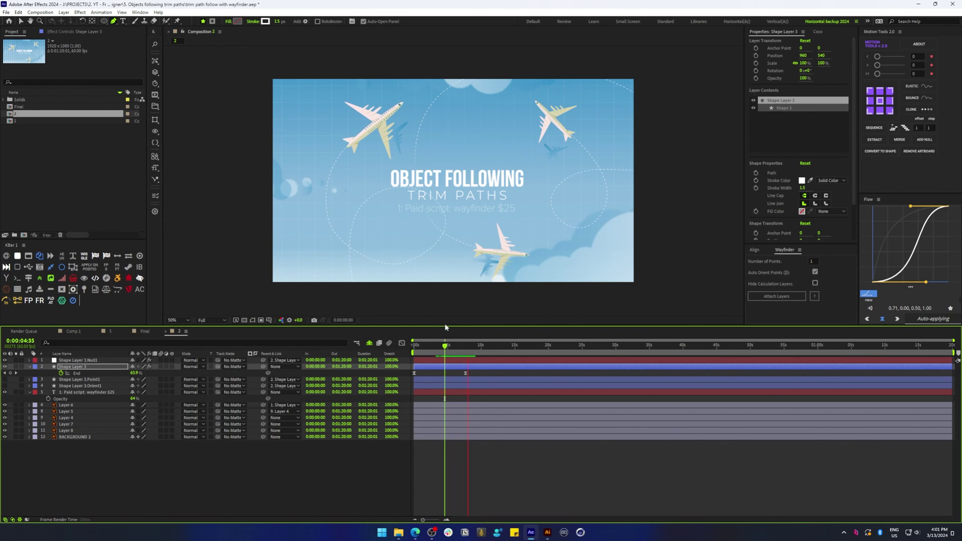
Rotate Layer 6's plane to 0x-47.2° to match the reshaped path, scrubbing to verify alignment.
key(space)
click(489, 368)
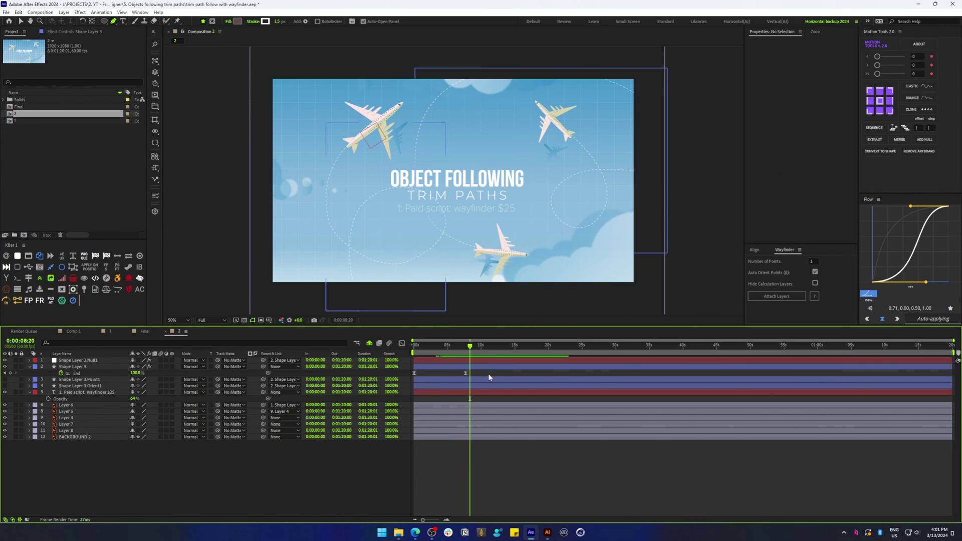
key(v)
click(390, 114)
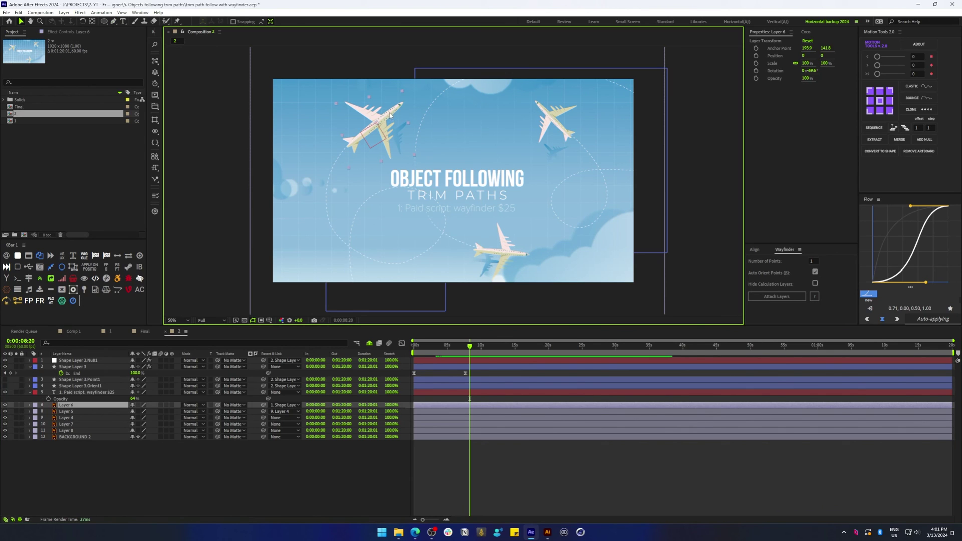
key(w)
drag(390, 114, 375, 133)
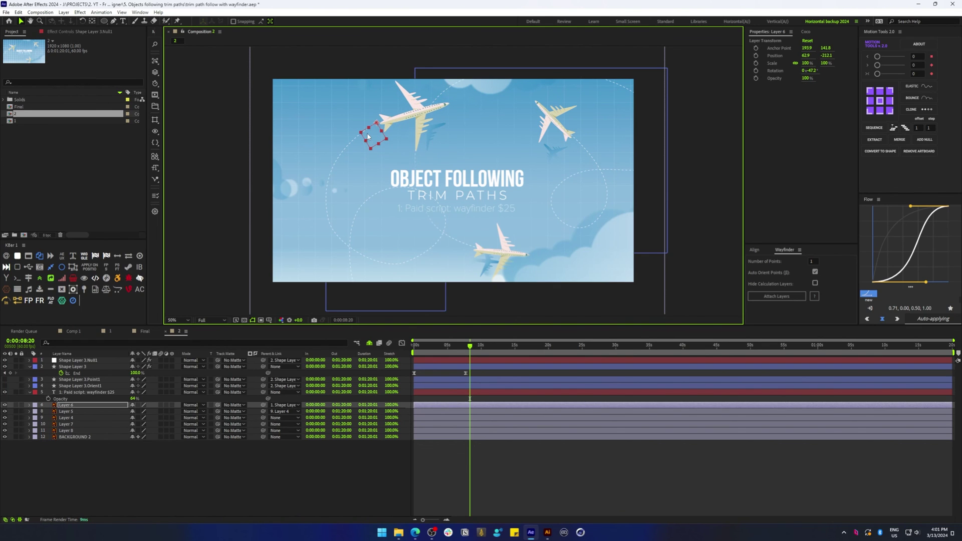
click(372, 142)
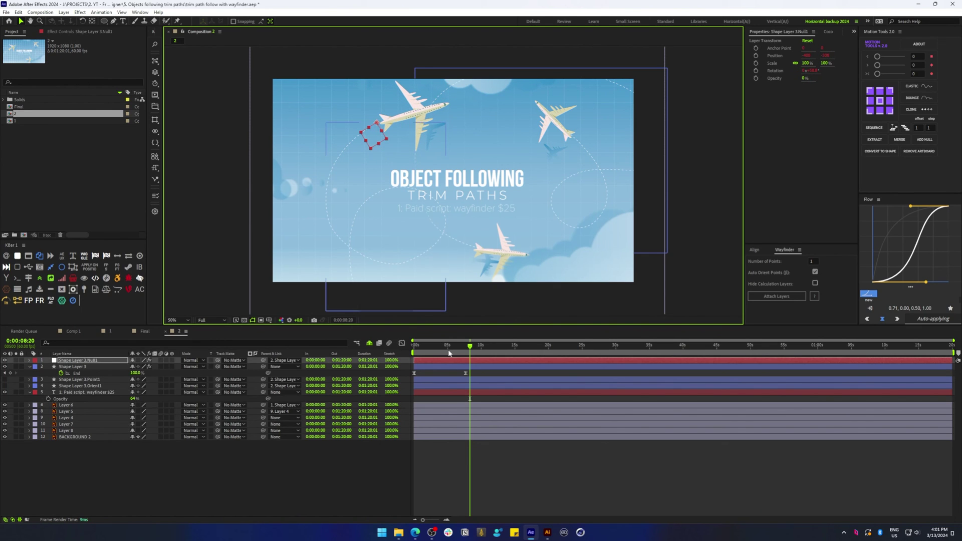
mouse_move(448, 354)
mouse_down()
mouse_move(454, 345)
mouse_move(441, 346)
mouse_move(465, 350)
mouse_up()
click(395, 125)
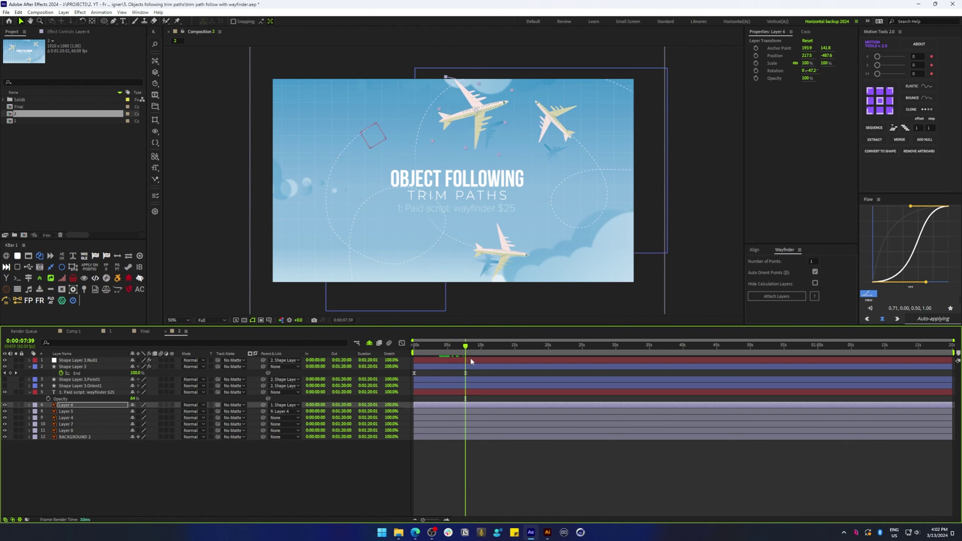
click(490, 374)
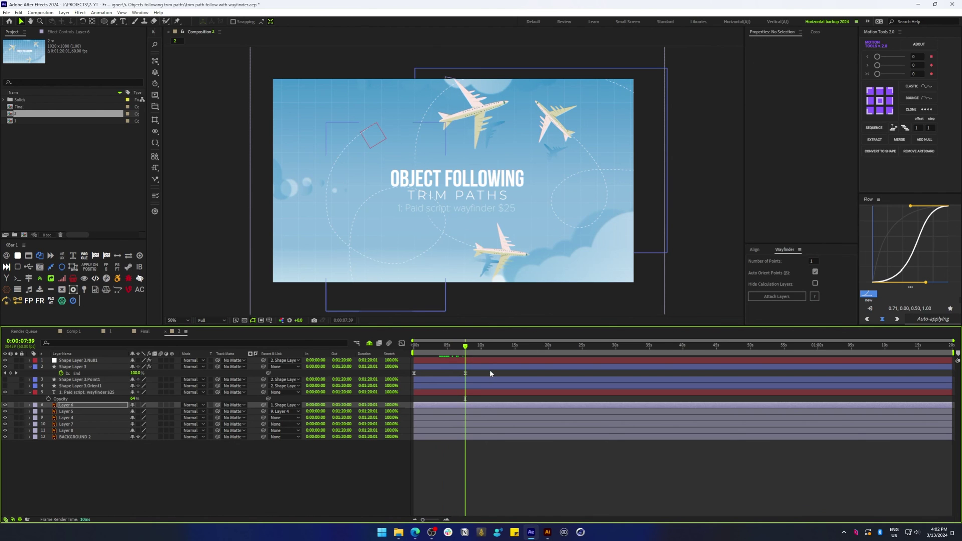
click(433, 534)
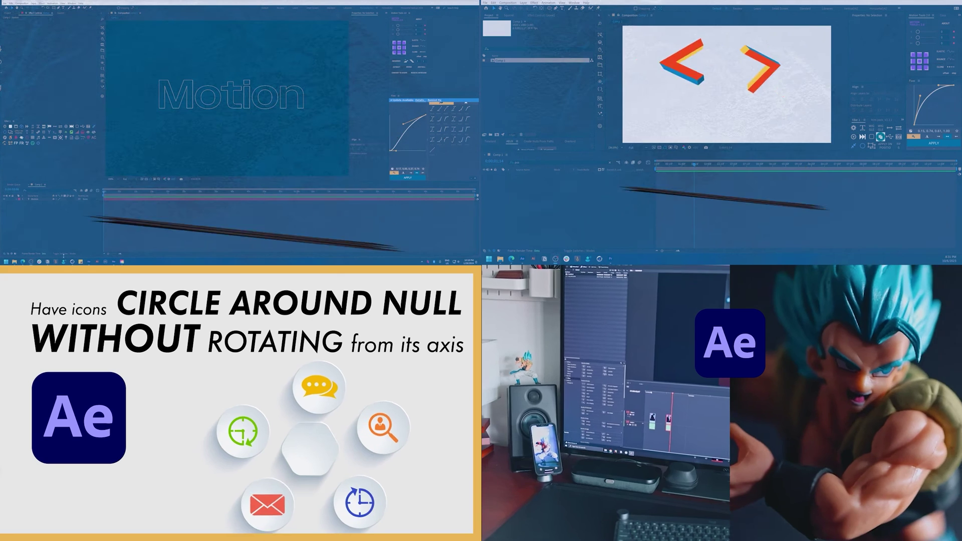